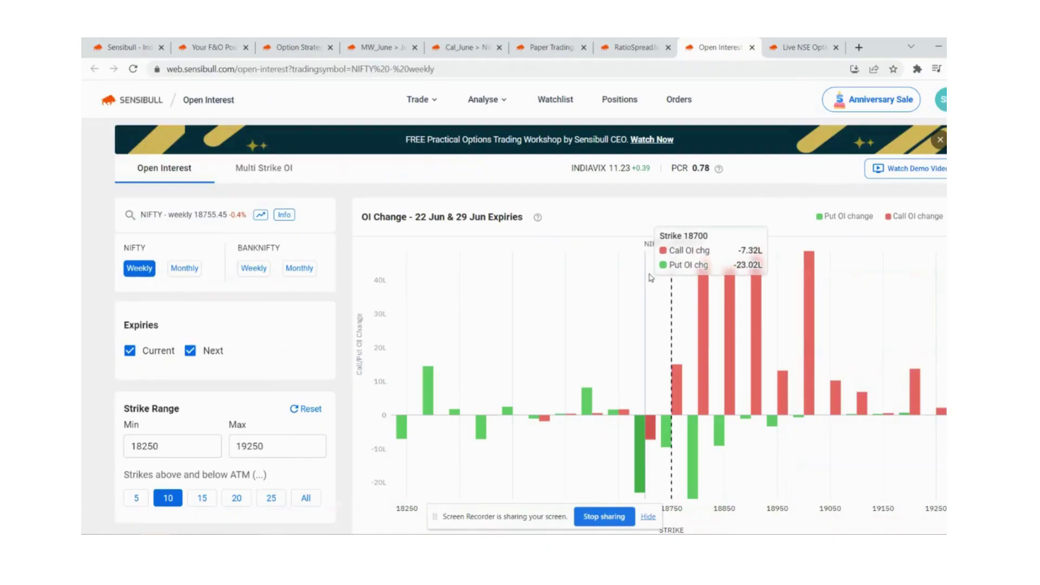
Dismiss the screen-sharing bar and switch through the RatioSpread and Cal_June tabs to the MW_June BANKNIFTY strategy
left_click(648, 516)
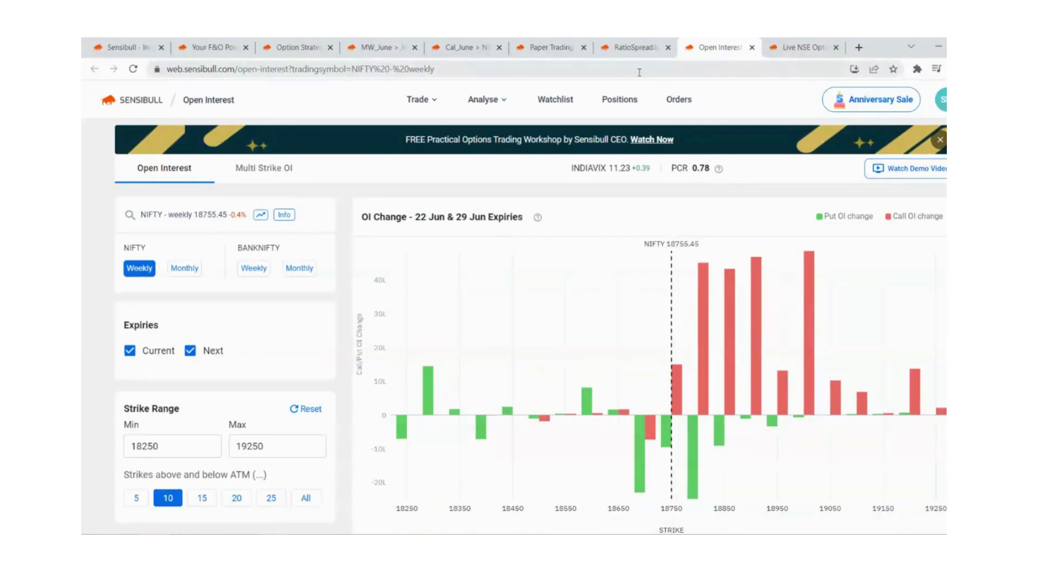
left_click(621, 50)
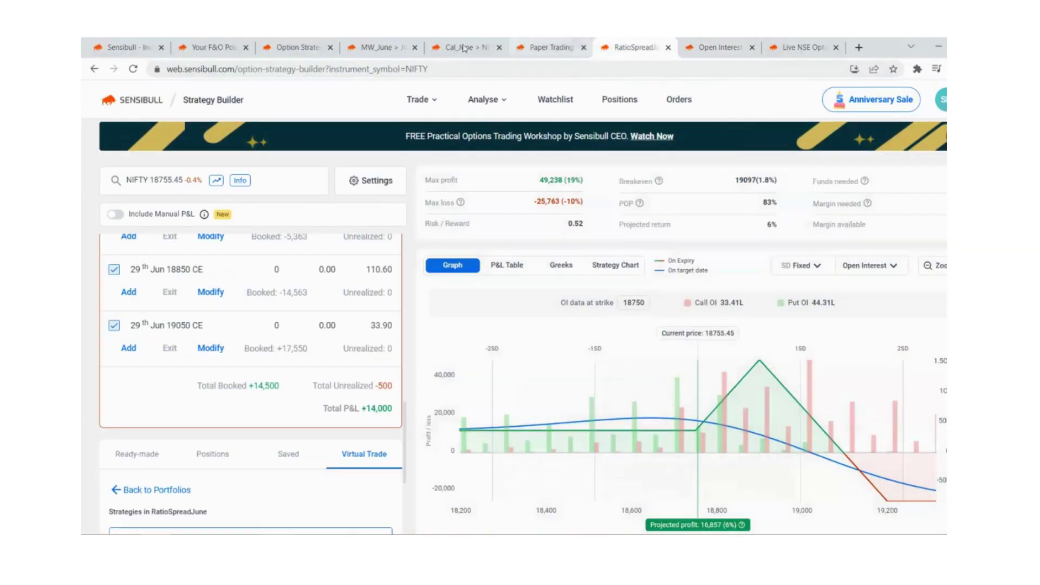
left_click(453, 48)
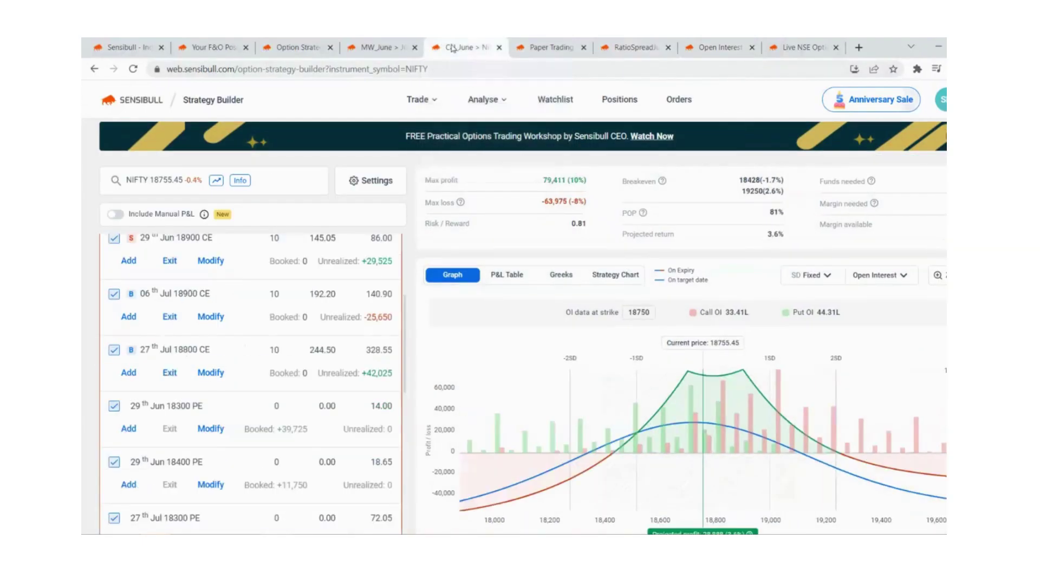
left_click(375, 48)
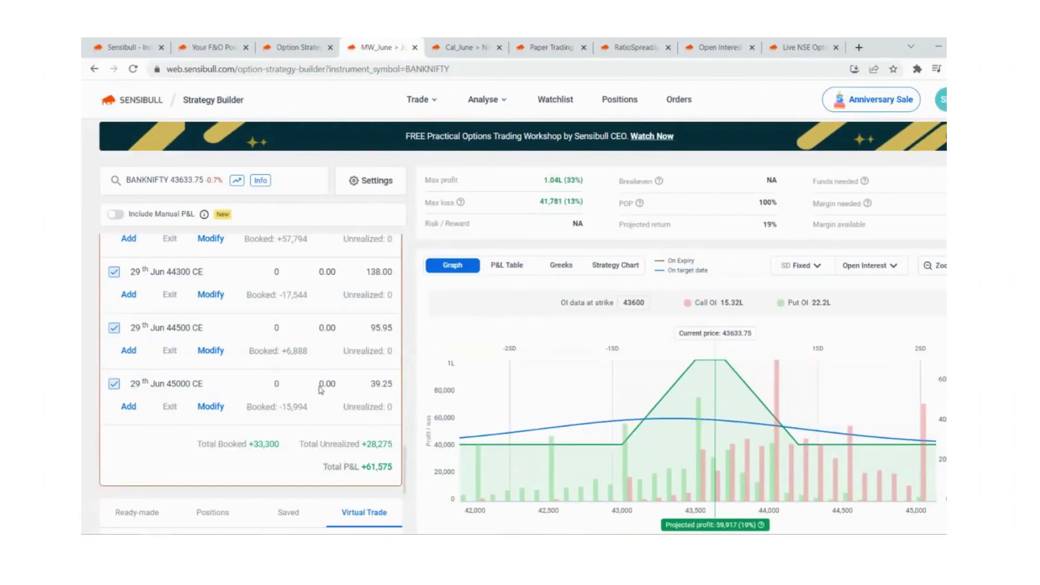
mouse_move(580, 481)
mouse_move(930, 444)
mouse_move(638, 395)
left_click_drag(355, 469, 403, 467)
left_click_drag(543, 180, 589, 199)
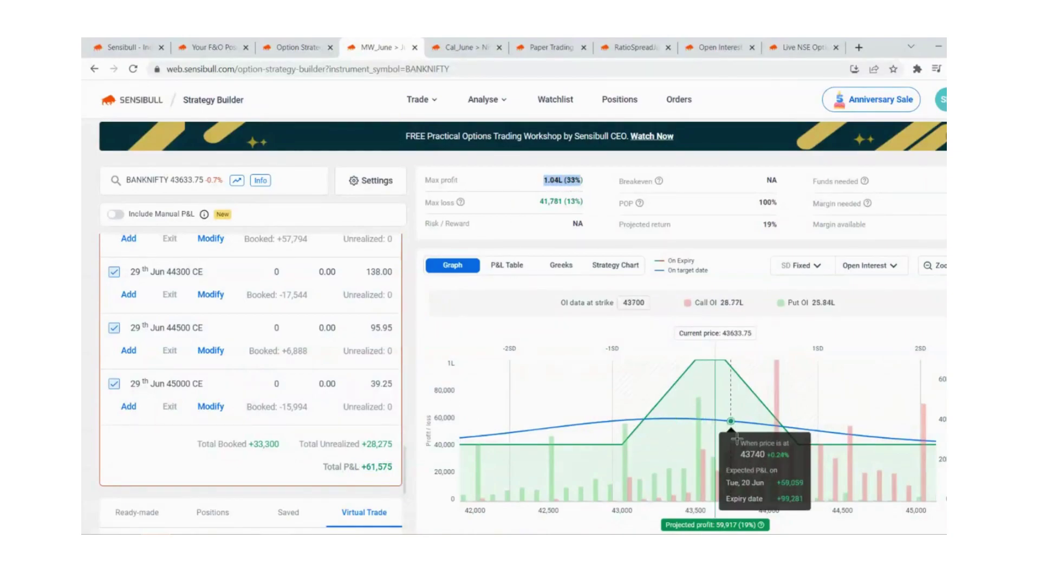
triple_click(390, 467)
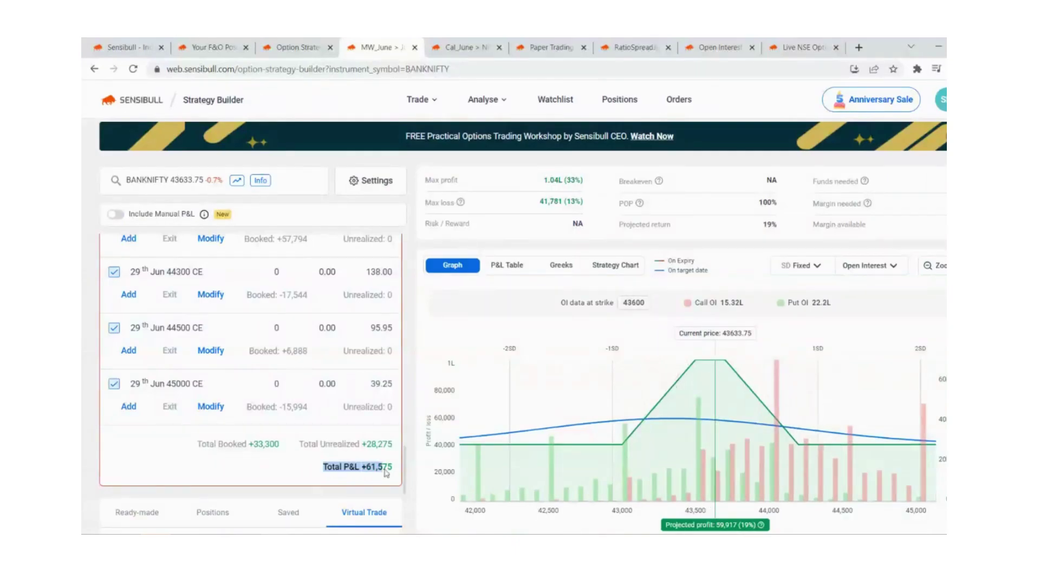
left_click(379, 483)
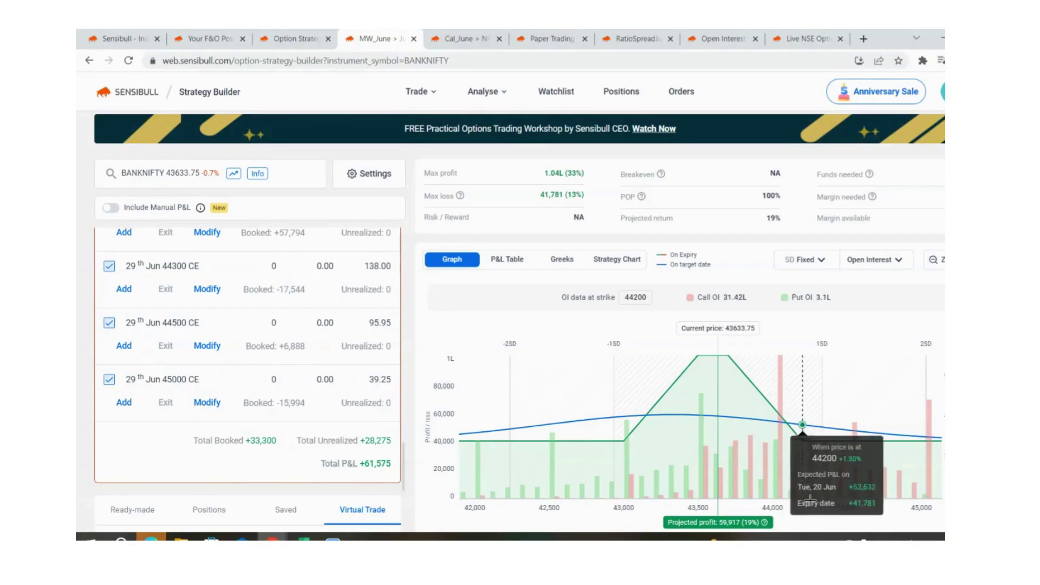
left_click_drag(310, 466, 388, 467)
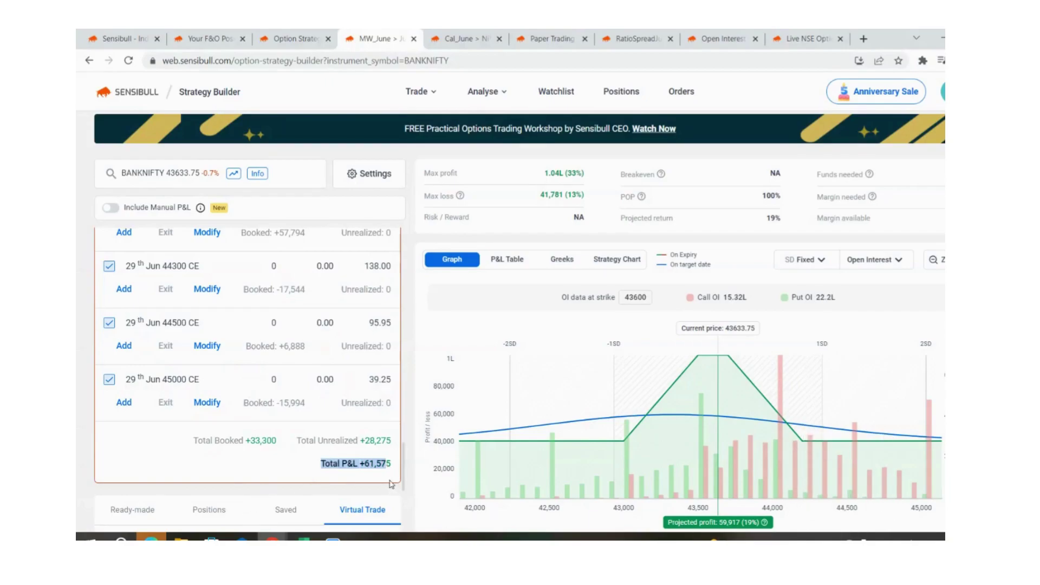
left_click(391, 483)
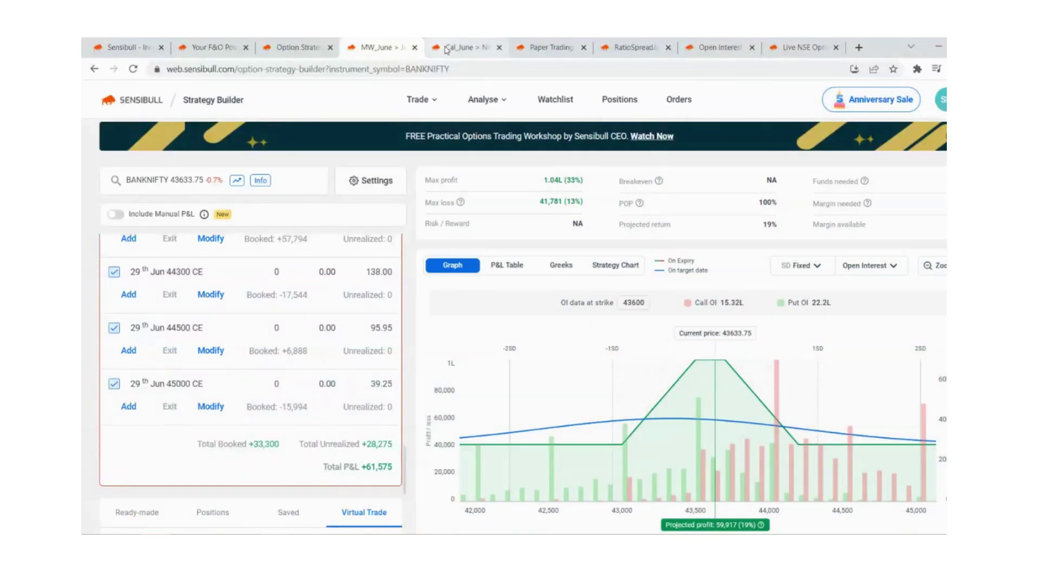
Open the NIFTY Cal_June strategy and untick the 29 Jun and 06 Jul 18900 CE legs
left_click(459, 47)
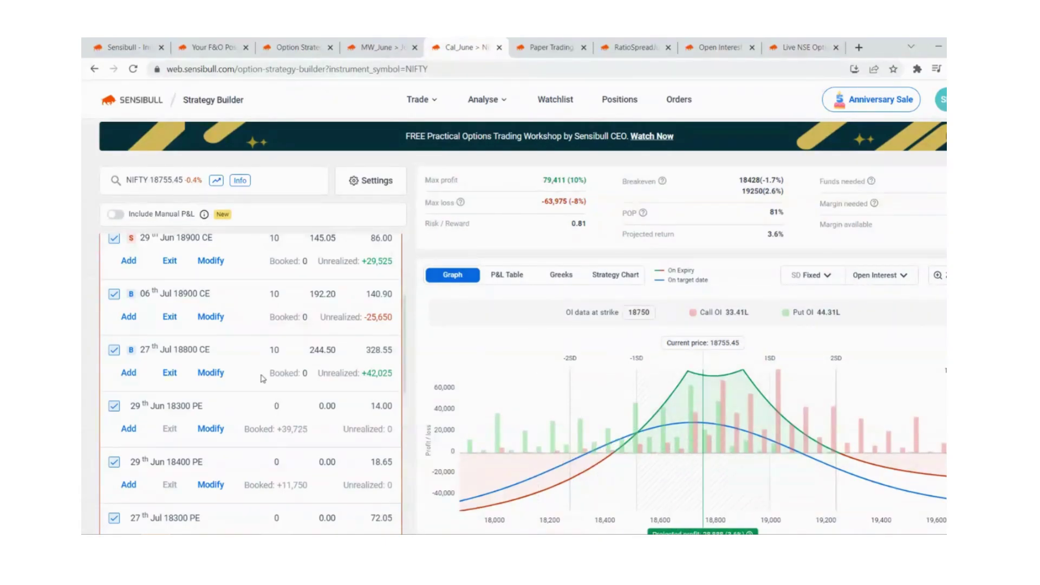
scroll(261, 375, "up", 3)
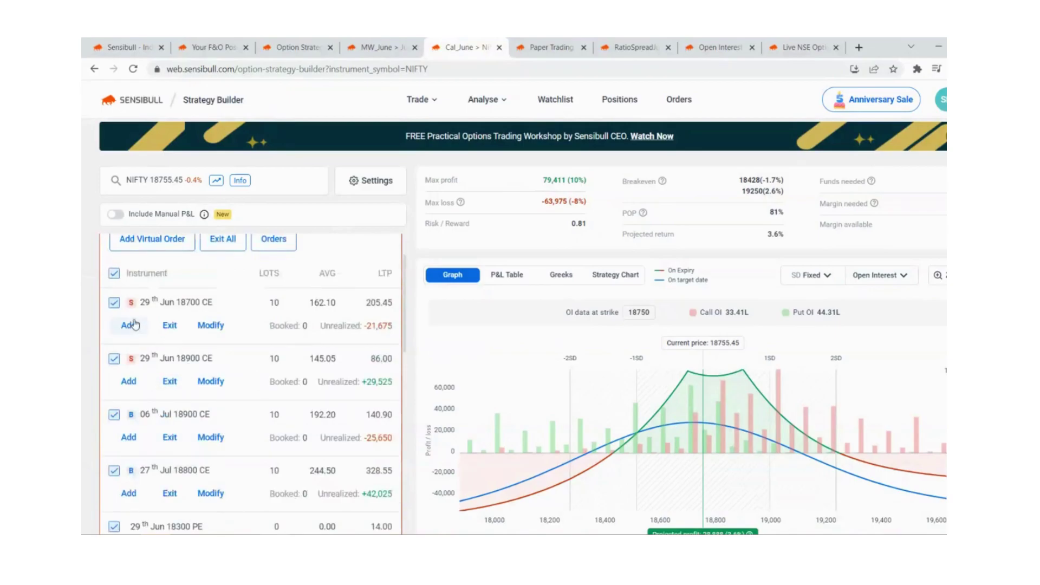
left_click(114, 359)
left_click(114, 414)
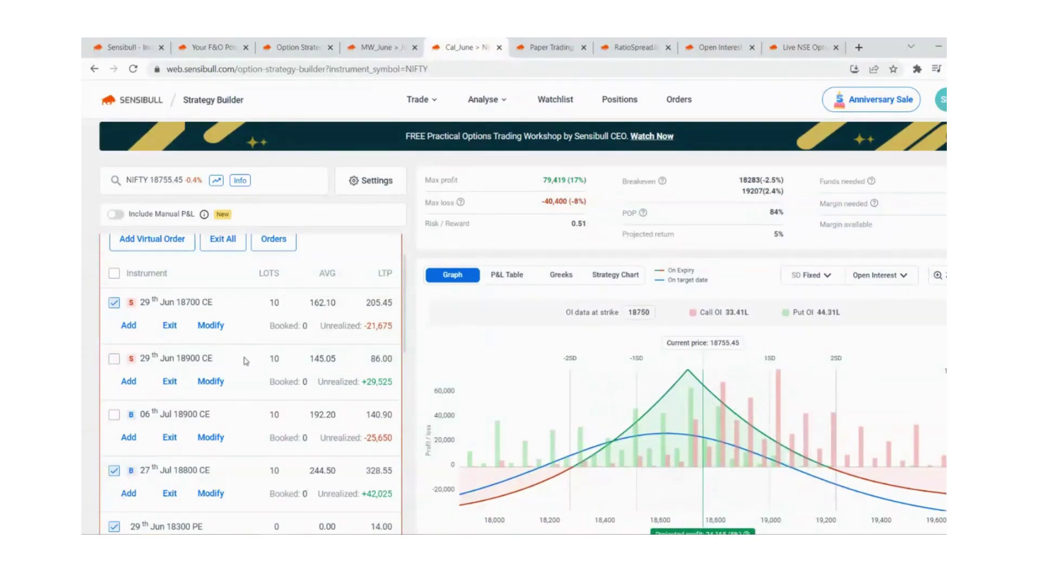
Highlight the 29 Jun and 06 Jul 18900 CE names, the 86.00 last price and 29 Jun expiry
scroll(245, 361, "down", 1)
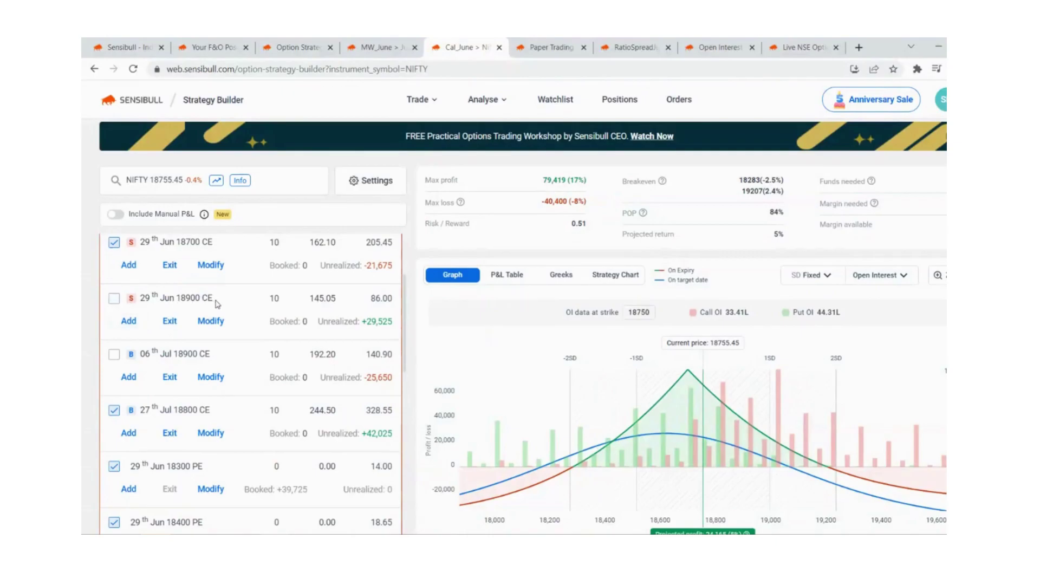
left_click_drag(219, 304, 171, 305)
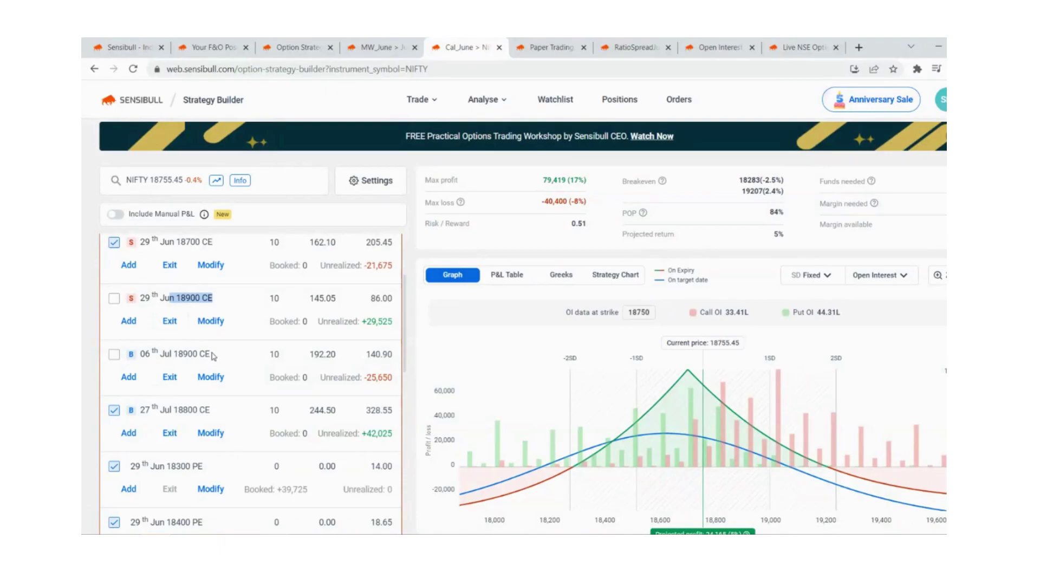
scroll(209, 341, "up", 1)
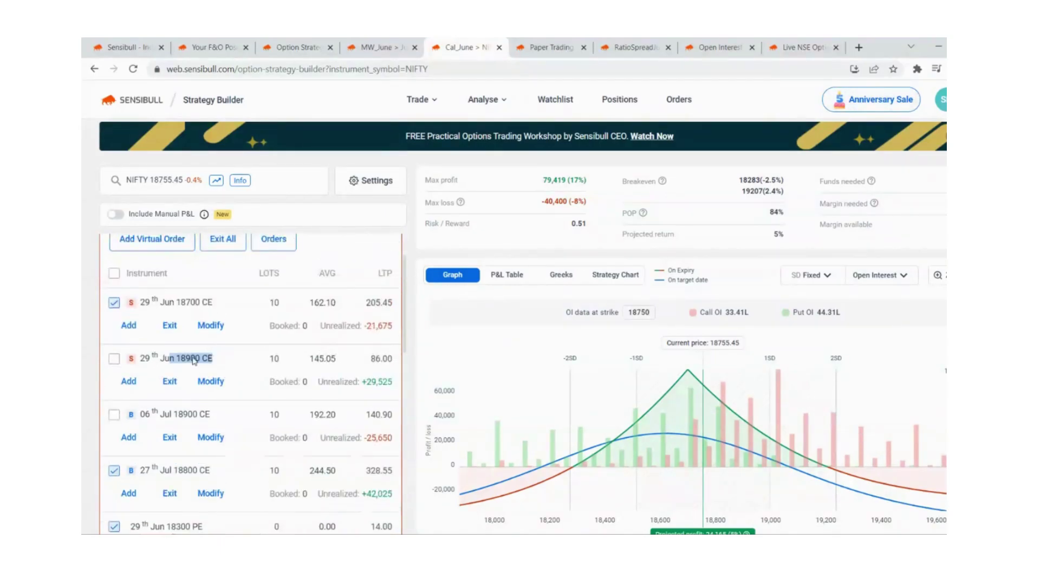
double_click(380, 358)
scroll(231, 420, "down", 1)
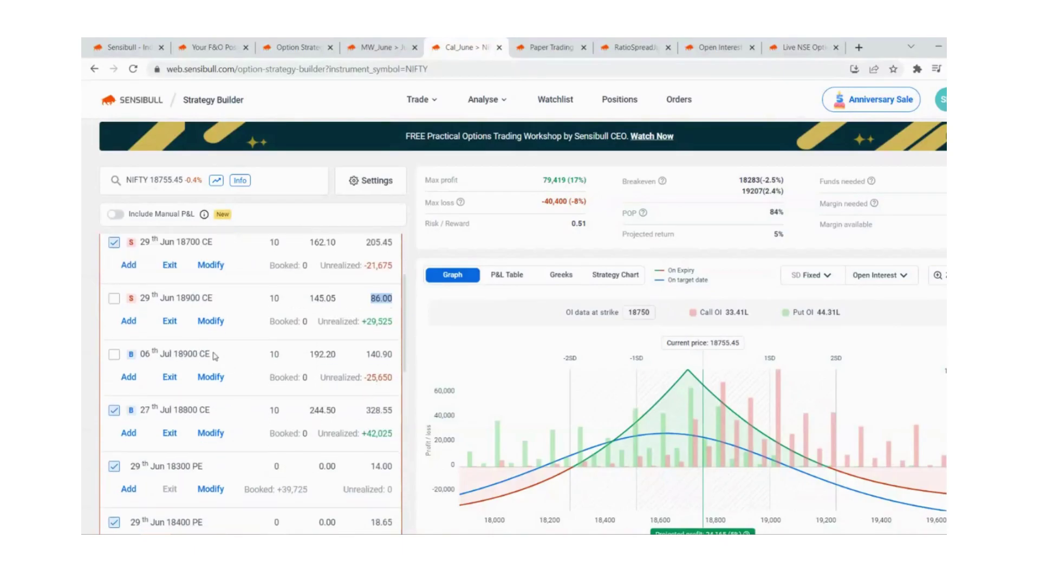
left_click_drag(215, 356, 137, 355)
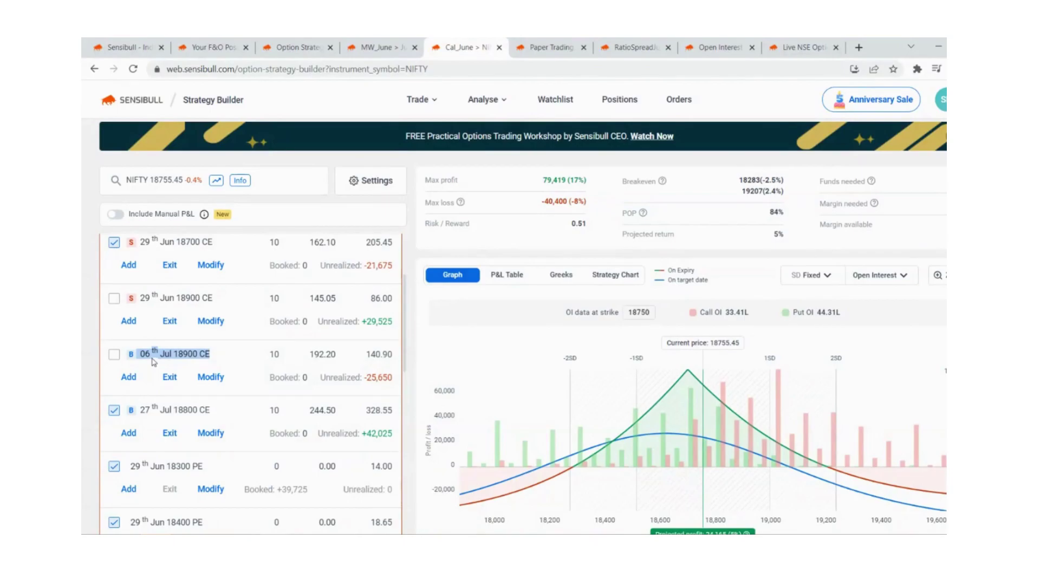
left_click_drag(150, 301, 139, 301)
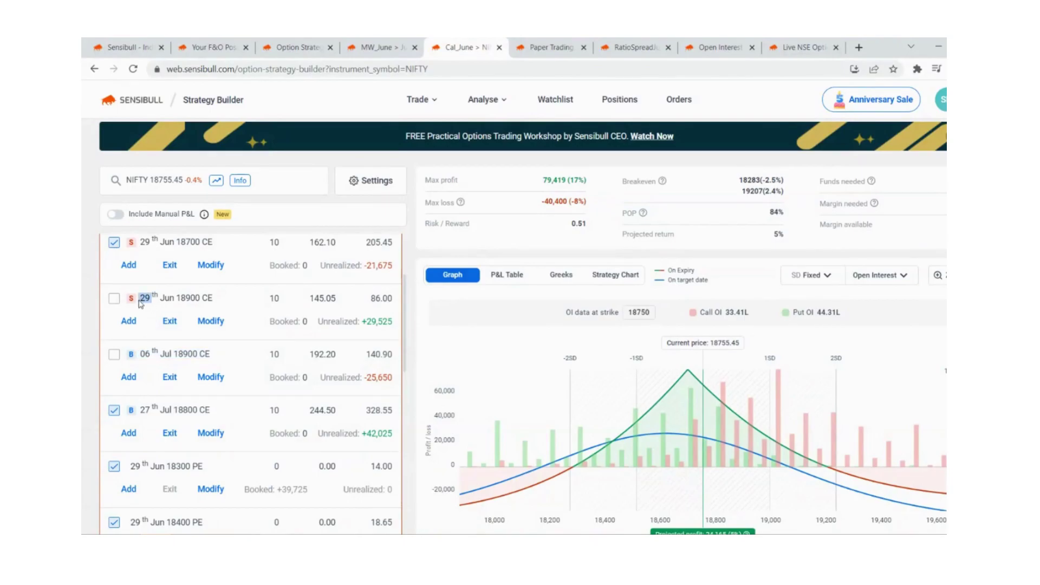
Exclude the 29 Jun 18700 CE and 27 Jul 18800 CE legs and include both 18900 CE legs
left_click_drag(380, 354, 366, 355)
left_click(113, 242)
left_click(114, 298)
left_click(114, 355)
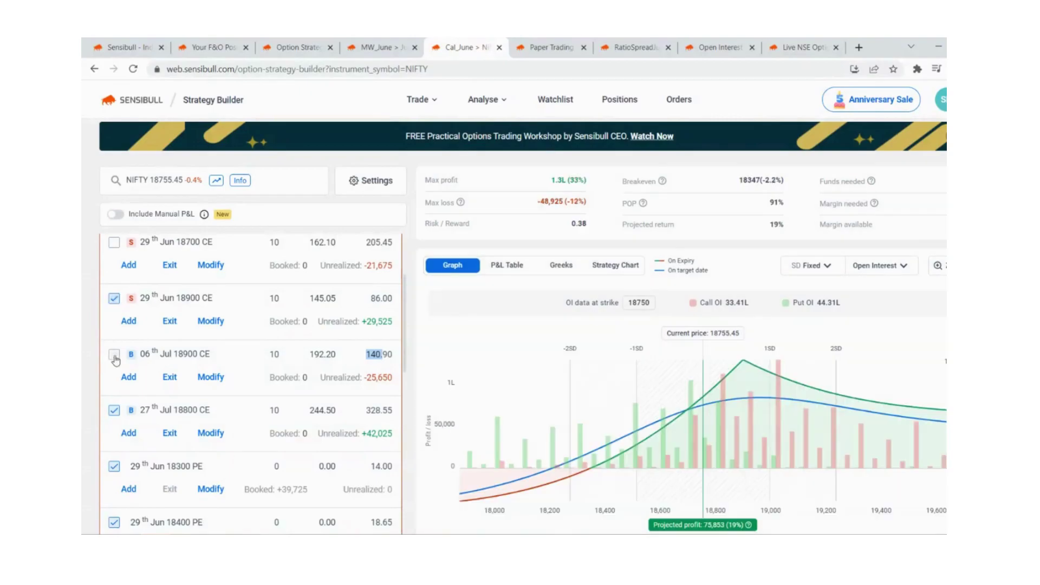
left_click(114, 410)
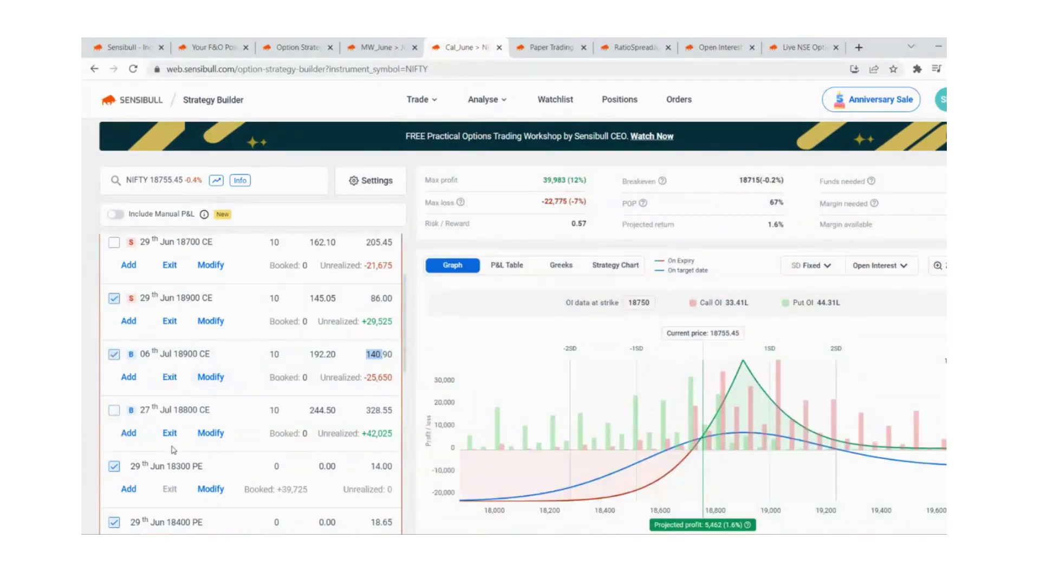
Clear all legs with the header checkbox, then tick only 29 Jun and 06 Jul 18900 CE
scroll(212, 323, "up", 2)
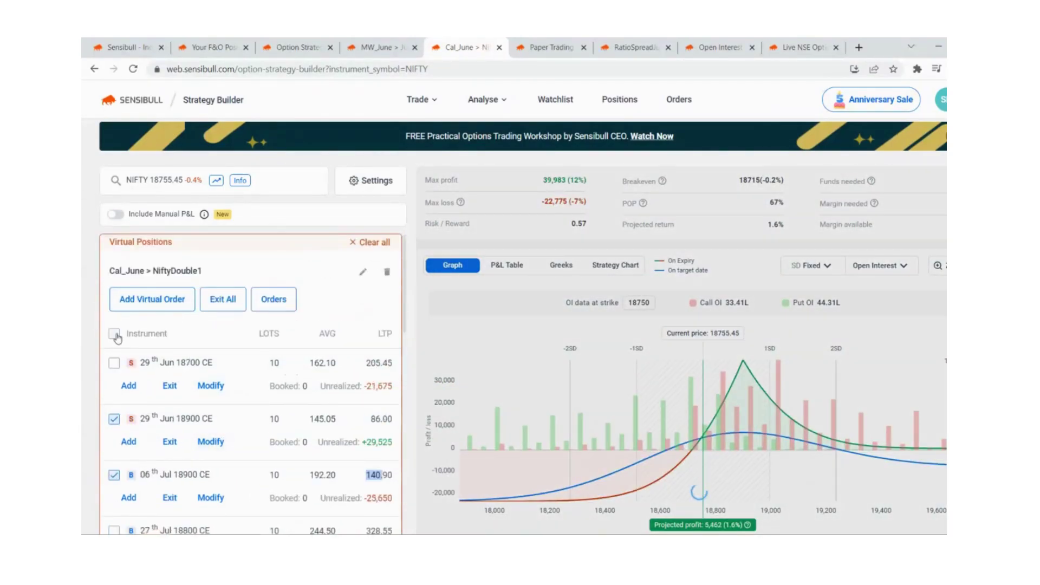
left_click(114, 333)
left_click(114, 333)
scroll(134, 352, "down", 1)
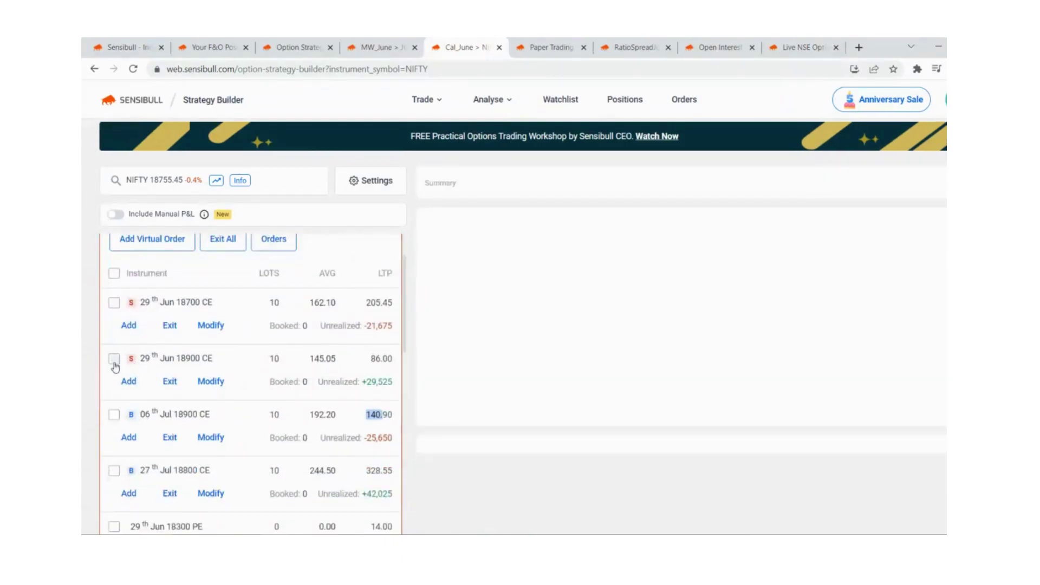
left_click(114, 358)
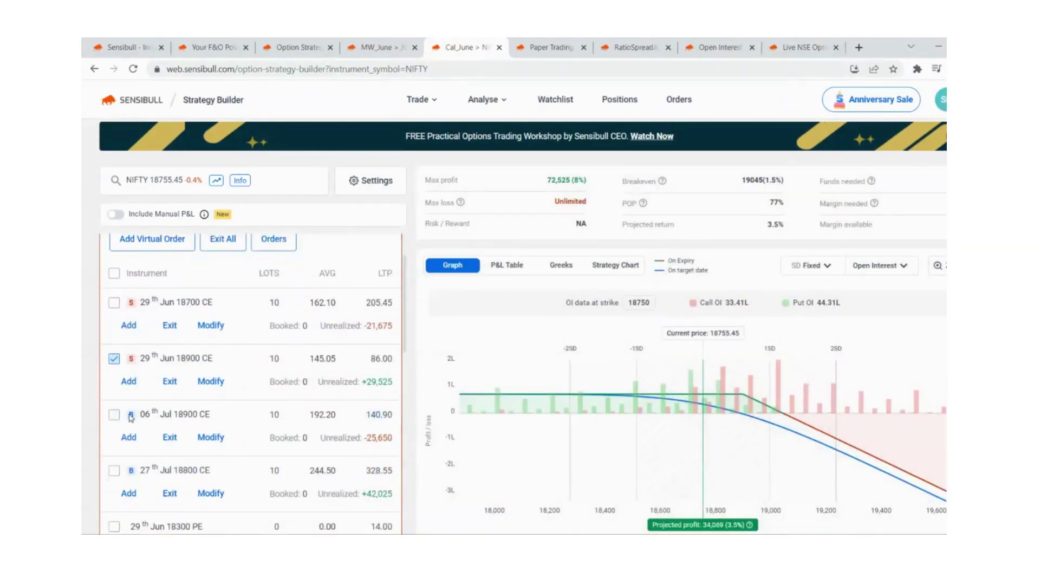
left_click(113, 415)
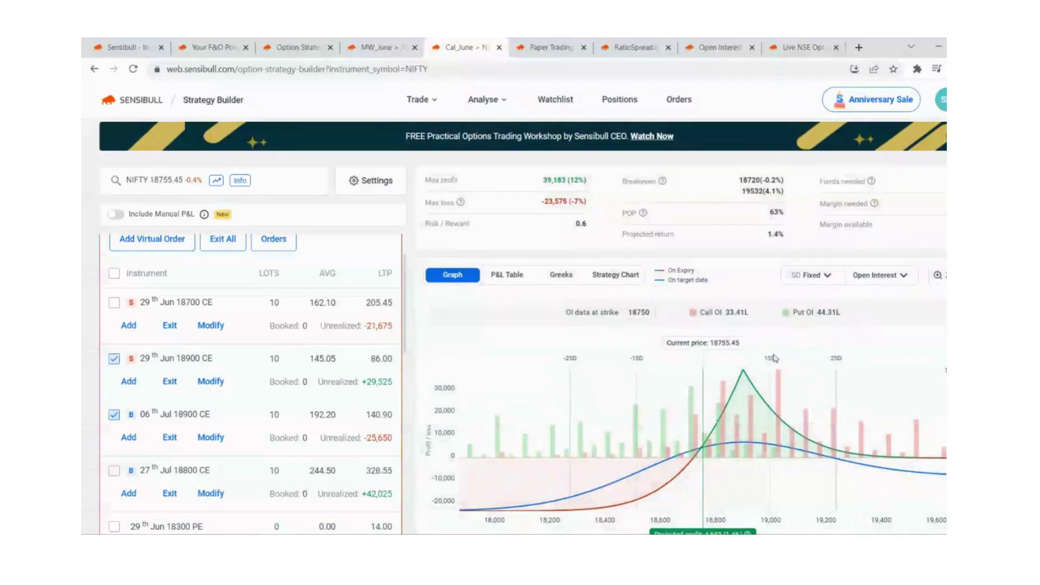
scroll(343, 356, "down", 6)
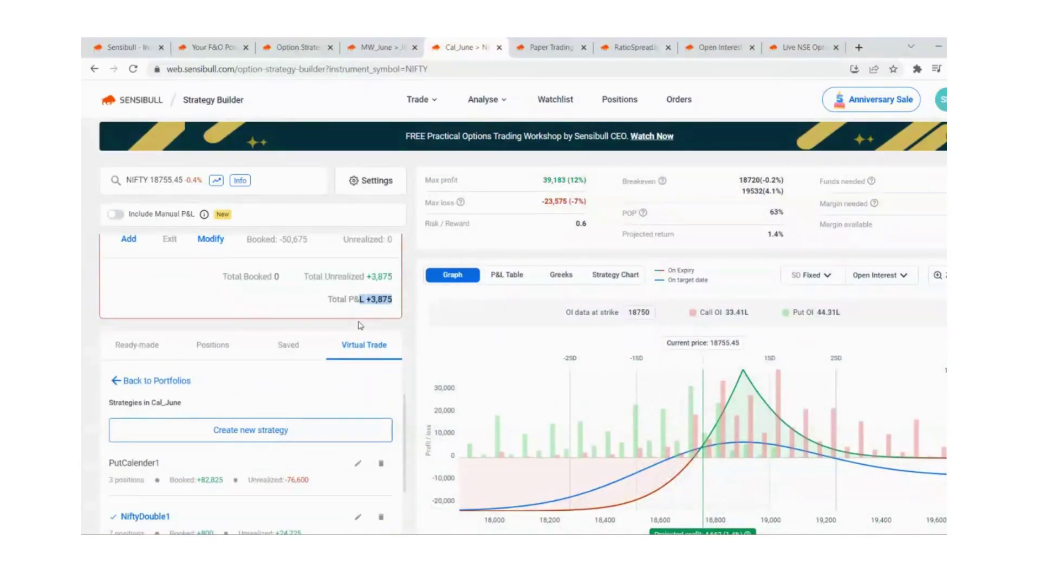
Highlight the 06 Jul 18900 CE name, 86.00 last price, 192.20 average price and the 18700 CE leg
scroll(301, 376, "up", 5)
scroll(302, 375, "up", 2)
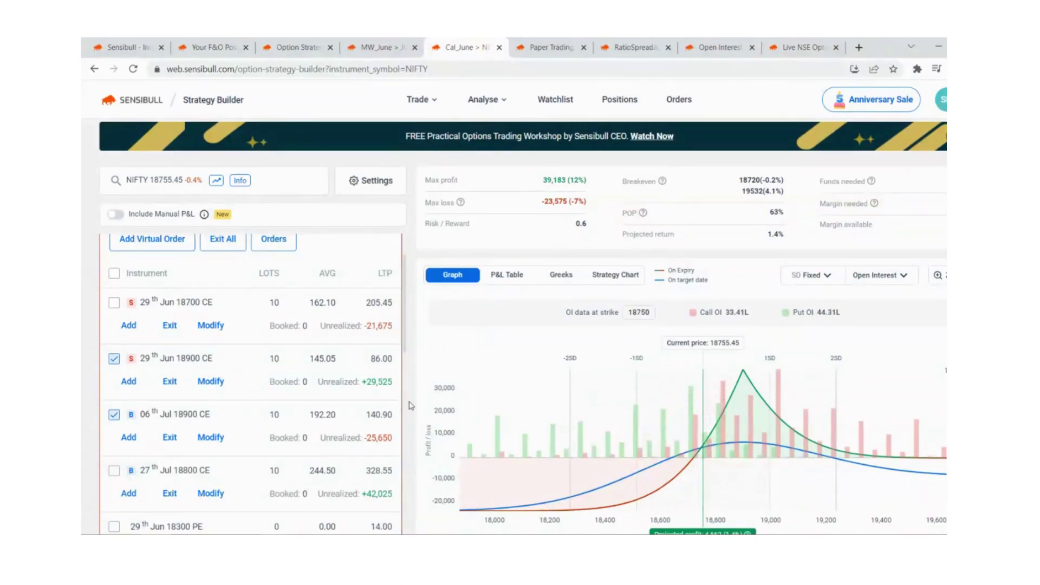
scroll(325, 404, "down", 5)
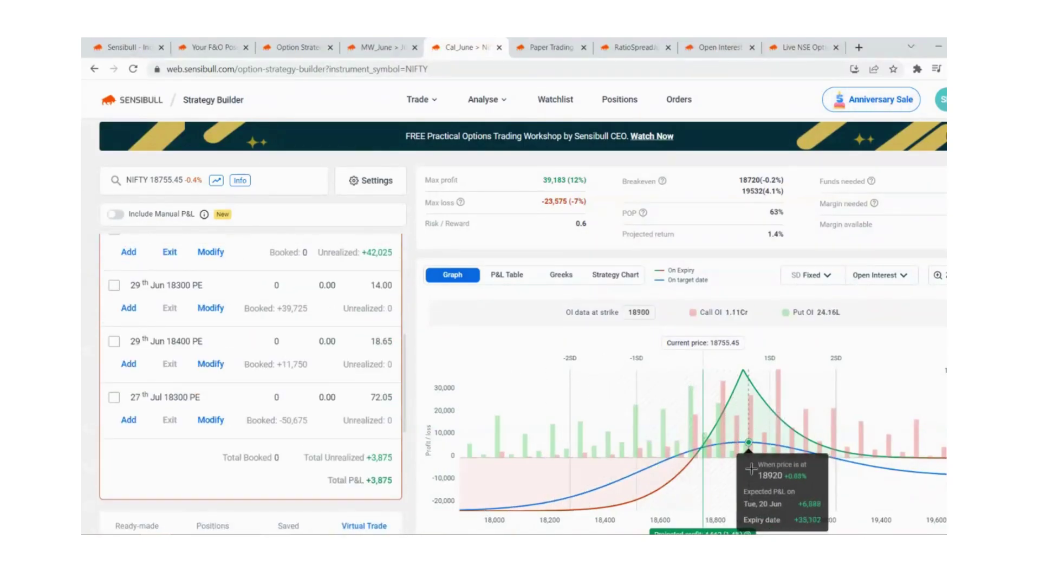
scroll(228, 364, "up", 5)
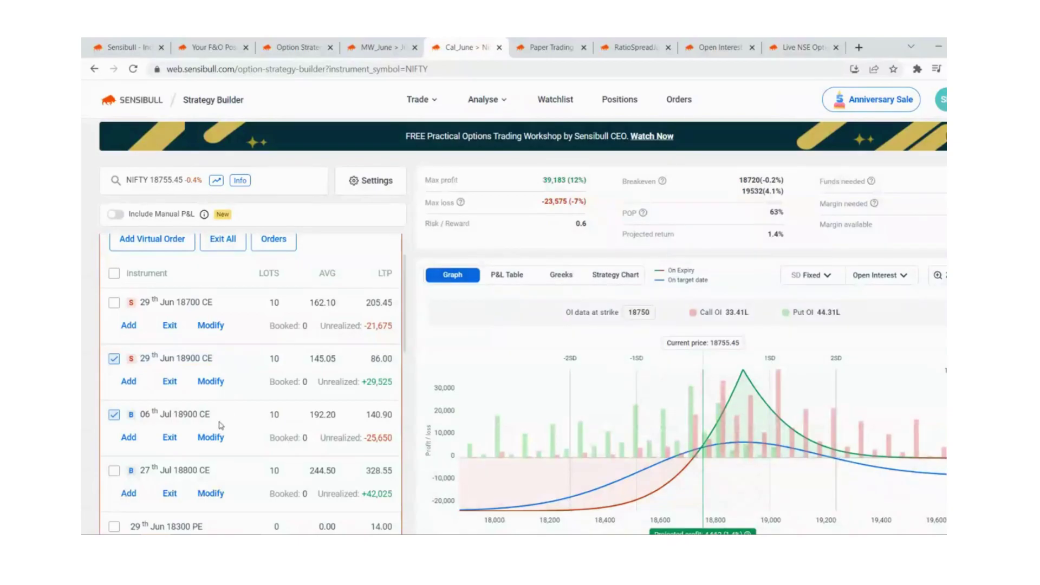
left_click_drag(216, 417, 166, 417)
left_click_drag(371, 358, 393, 359)
left_click_drag(338, 415, 311, 417)
left_click_drag(213, 302, 161, 307)
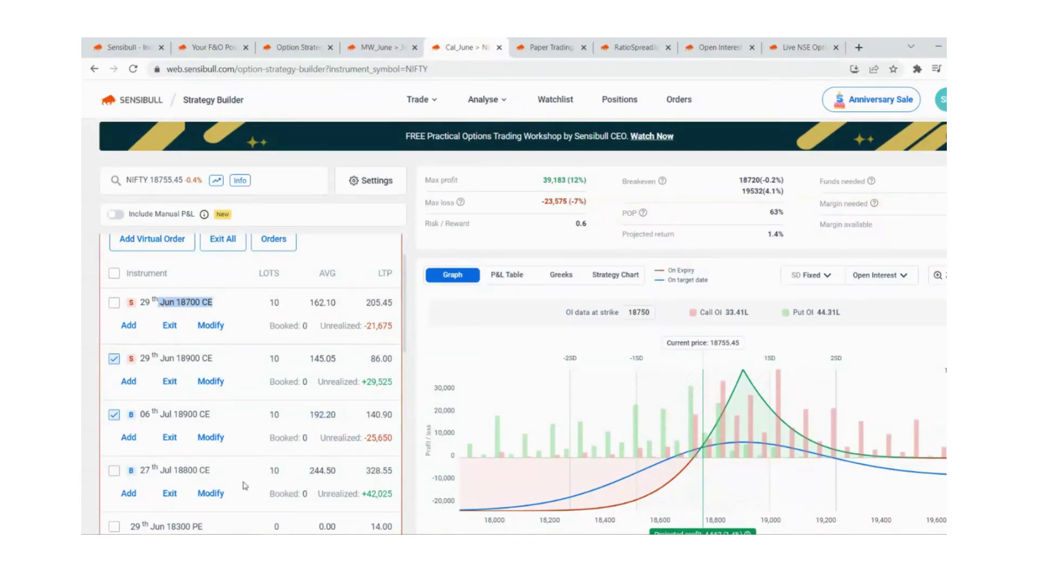
left_click_drag(211, 470, 170, 471)
Point out 18700 CE in the first leg, the 328.55 last price and the third leg's 06 Jul expiry
scroll(236, 368, "up", 1)
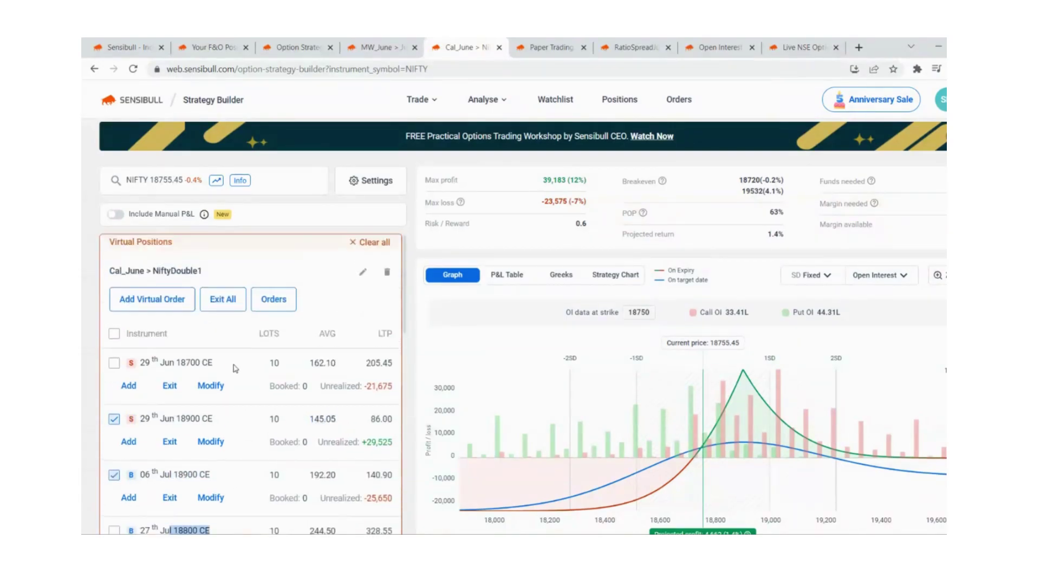
scroll(233, 363, "down", 1)
left_click(219, 300)
left_click_drag(212, 302, 173, 305)
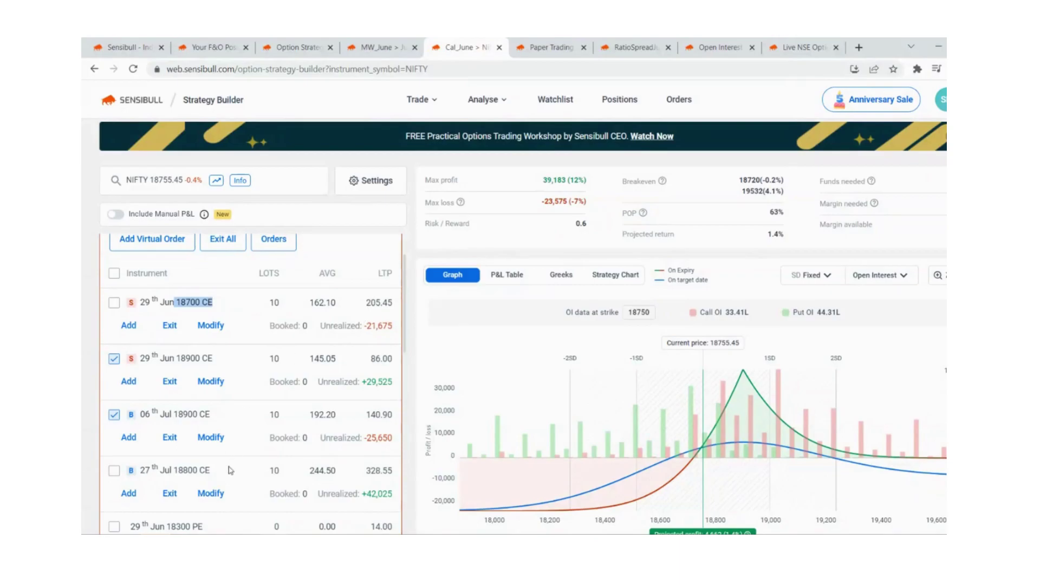
scroll(228, 466, "down", 1)
left_click_drag(213, 412, 161, 416)
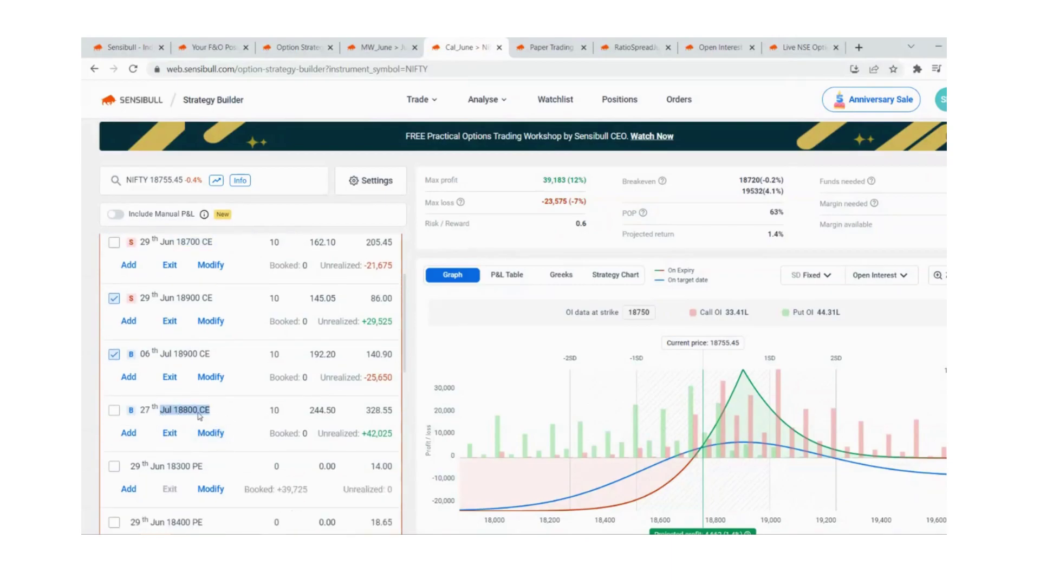
double_click(379, 410)
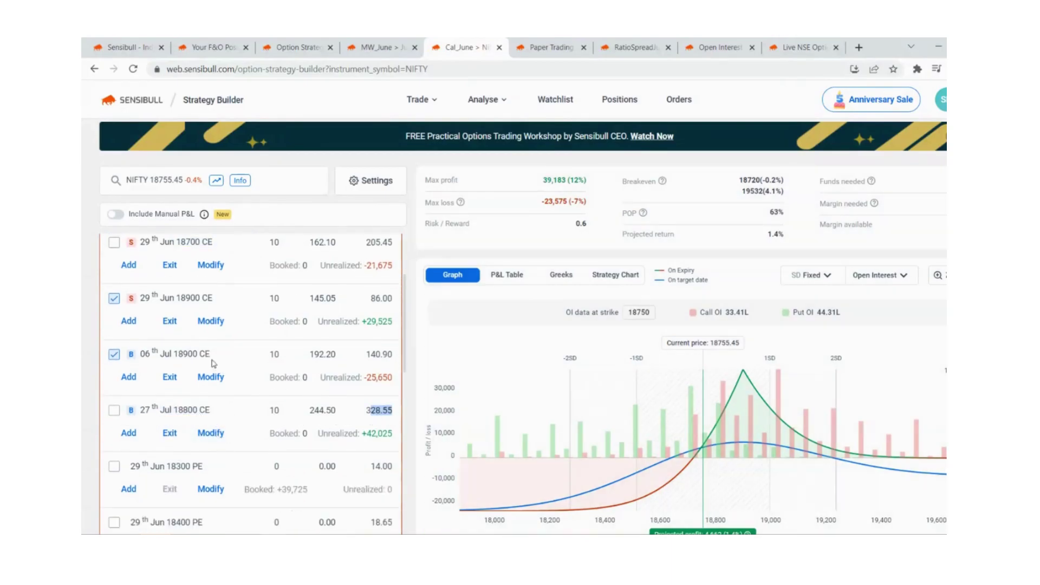
left_click_drag(172, 355, 137, 355)
scroll(233, 369, "up", 1)
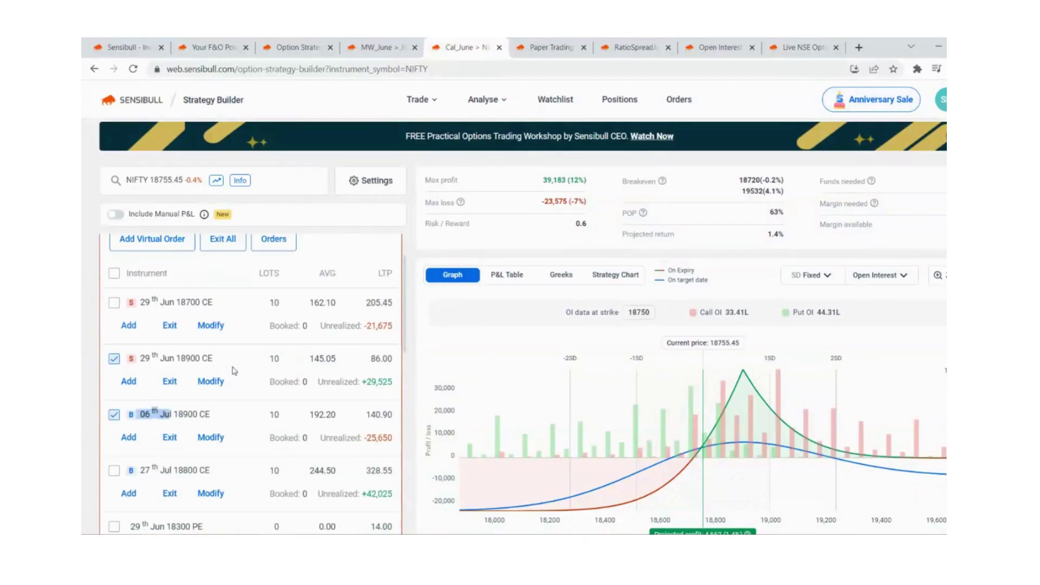
left_click(115, 274)
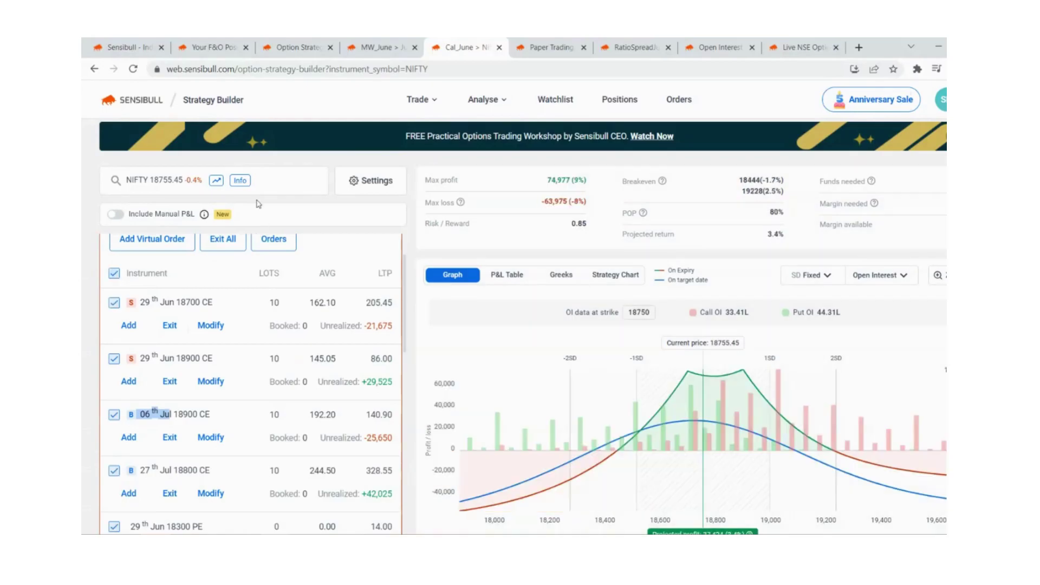
scroll(304, 388, "down", 5)
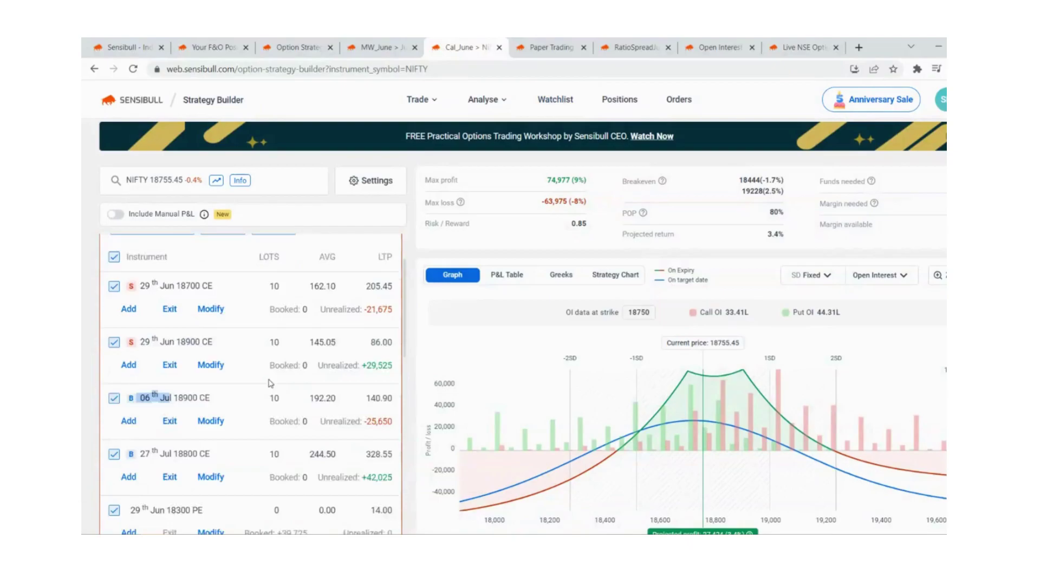
scroll(276, 383, "up", 2)
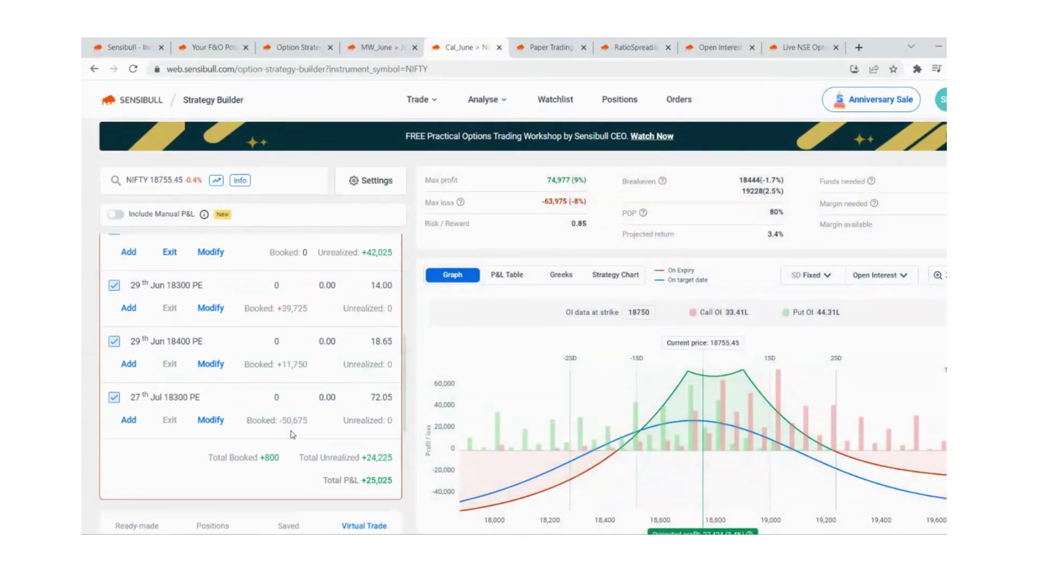
scroll(320, 431, "up", 1)
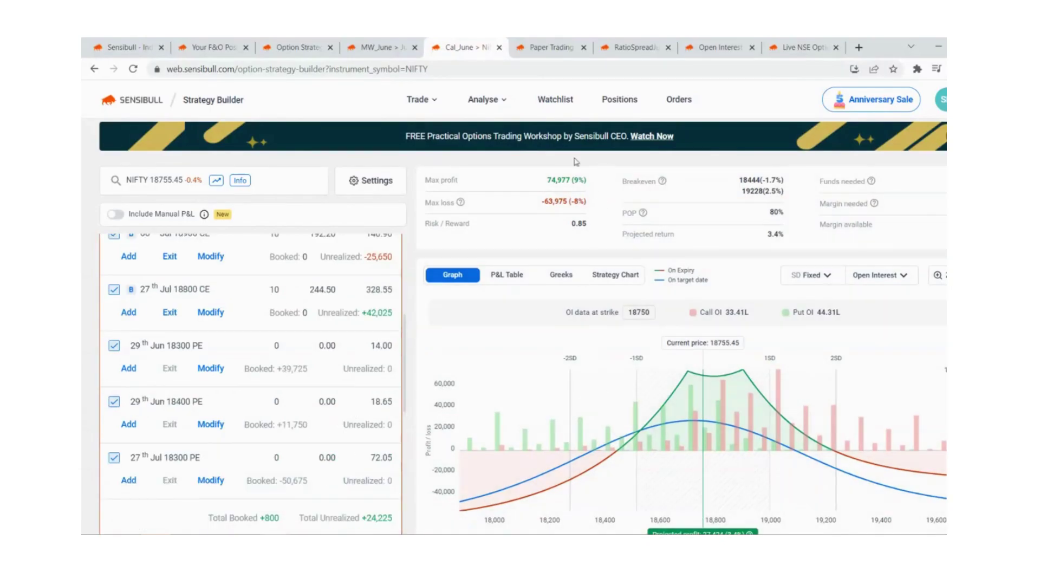
Switch to the RatioSpreadJune strategy and scroll its DobleRatio_Nifty1 legs back to the top
left_click(634, 47)
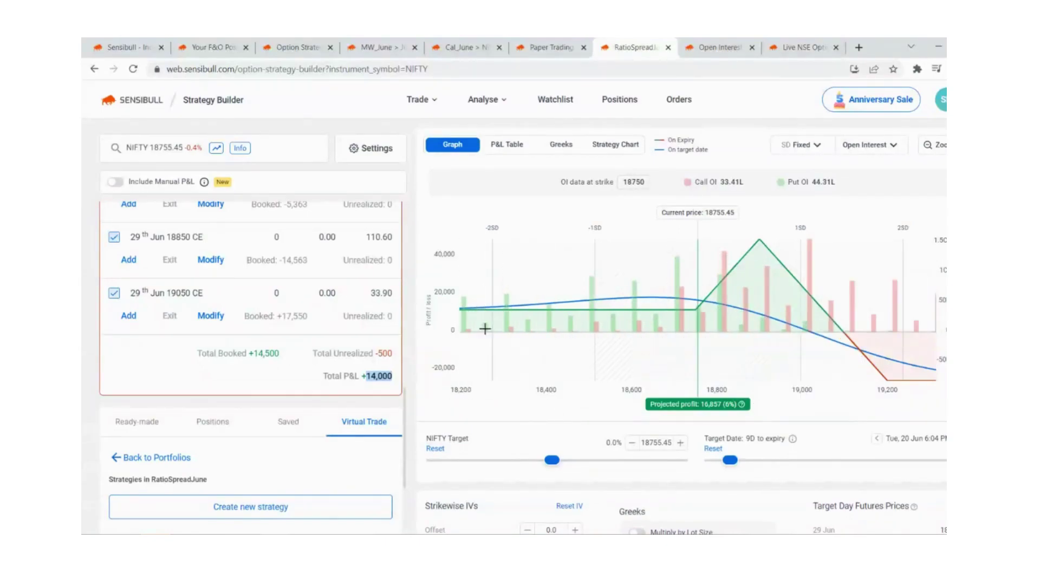
scroll(288, 352, "up", 3)
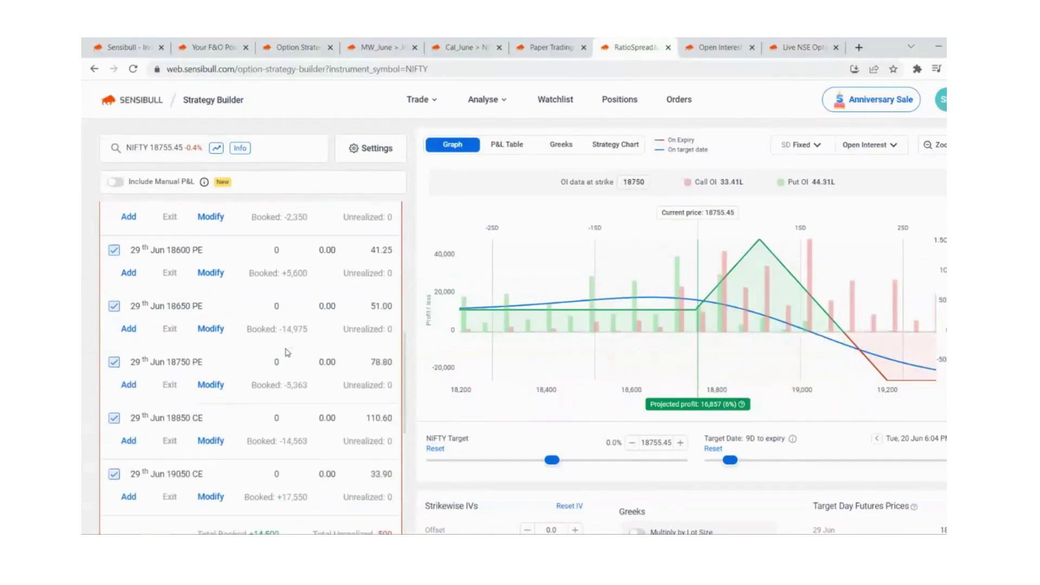
scroll(260, 325, "up", 5)
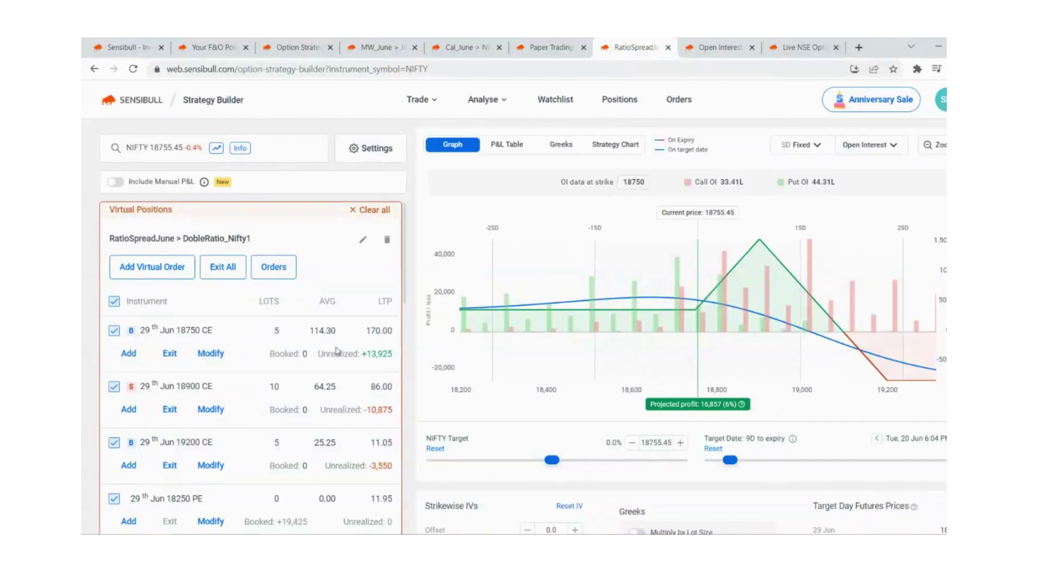
scroll(274, 387, "down", 1)
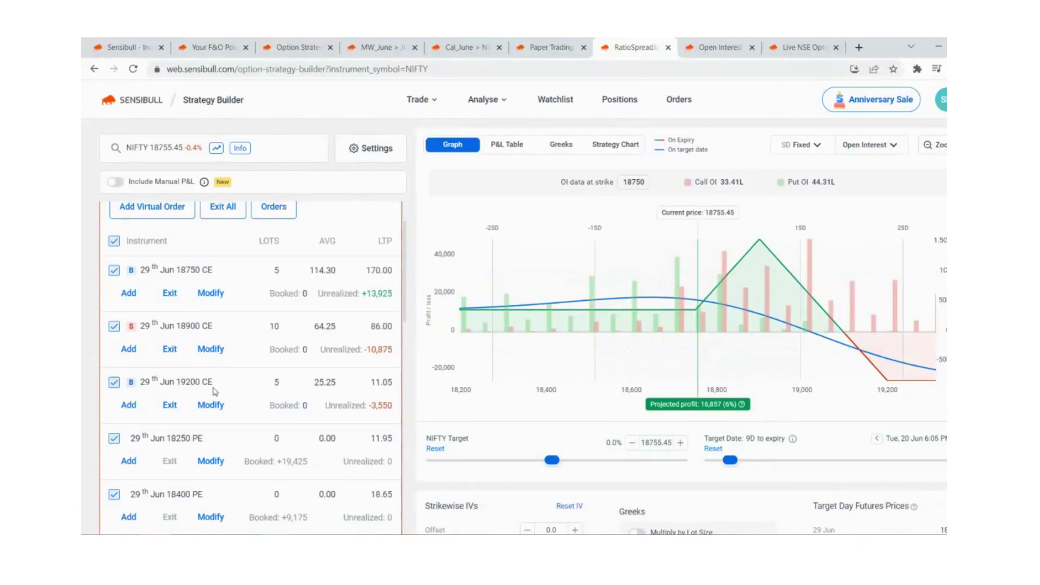
Add a virtual buy of the 29 Jun 19050 call and exit the 19200 CE leg
left_click(167, 212)
left_click(188, 144)
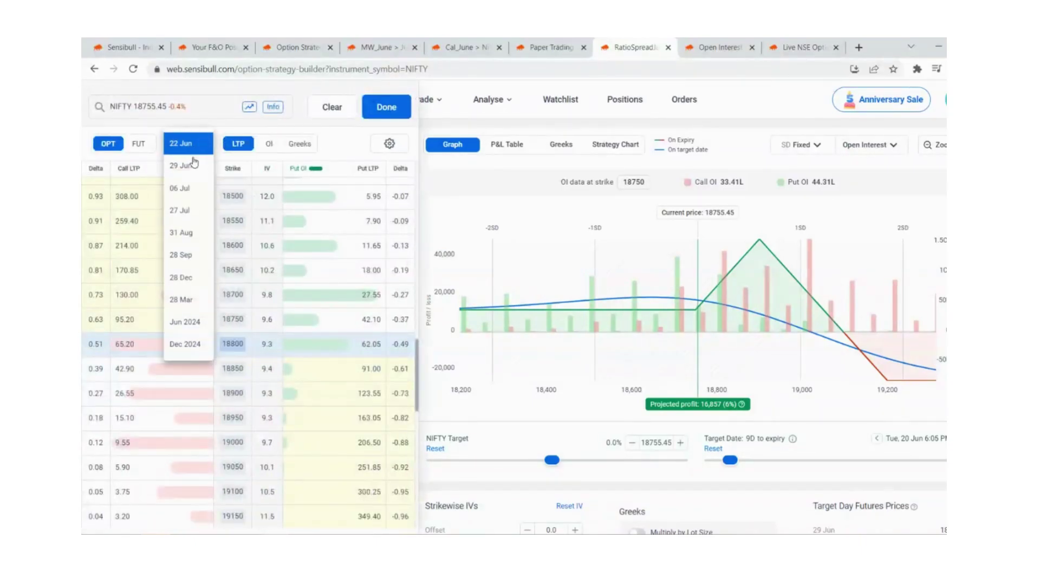
left_click(184, 166)
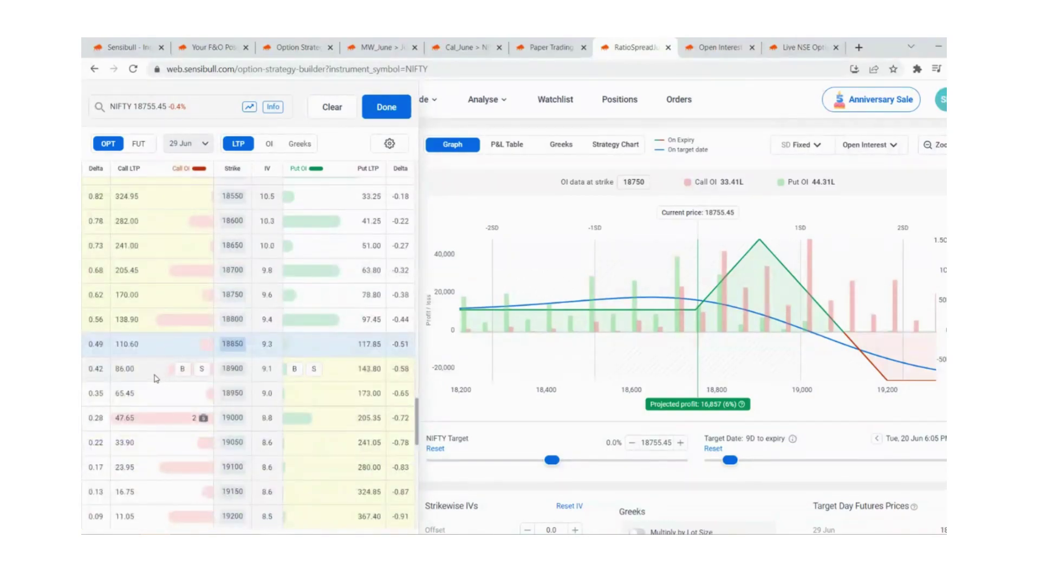
scroll(178, 387, "down", 1)
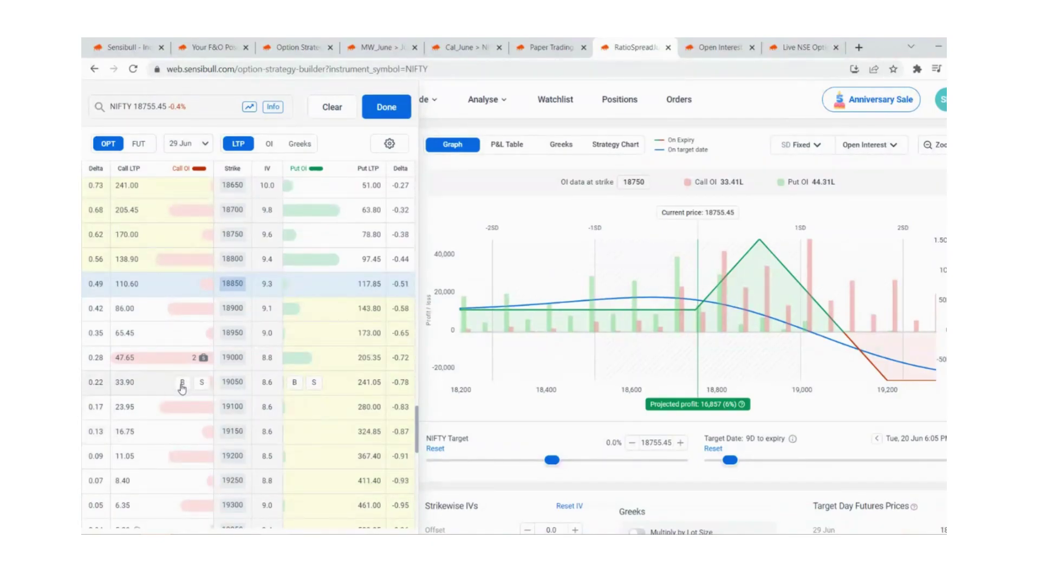
left_click(182, 383)
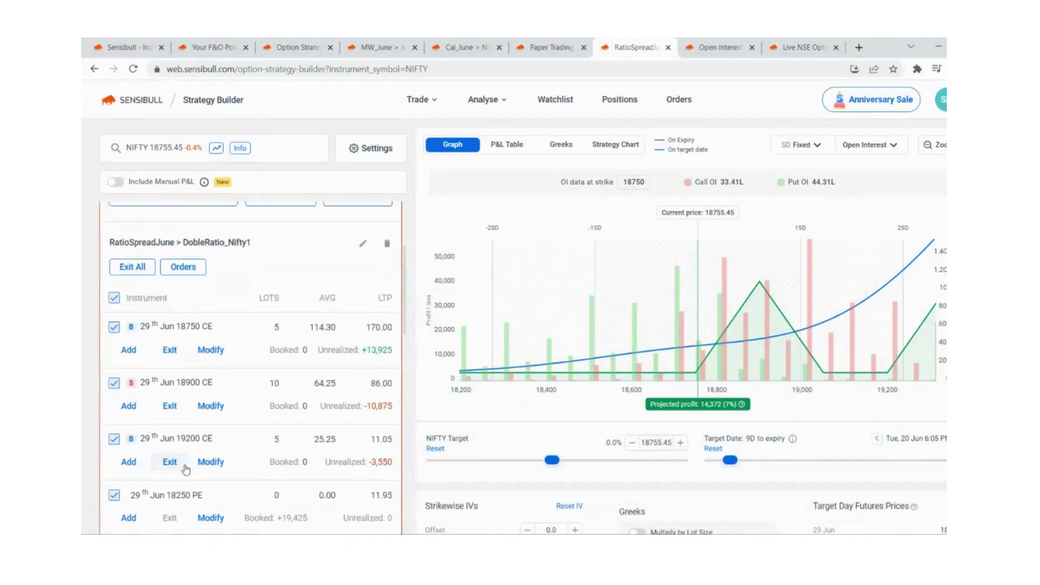
left_click(170, 461)
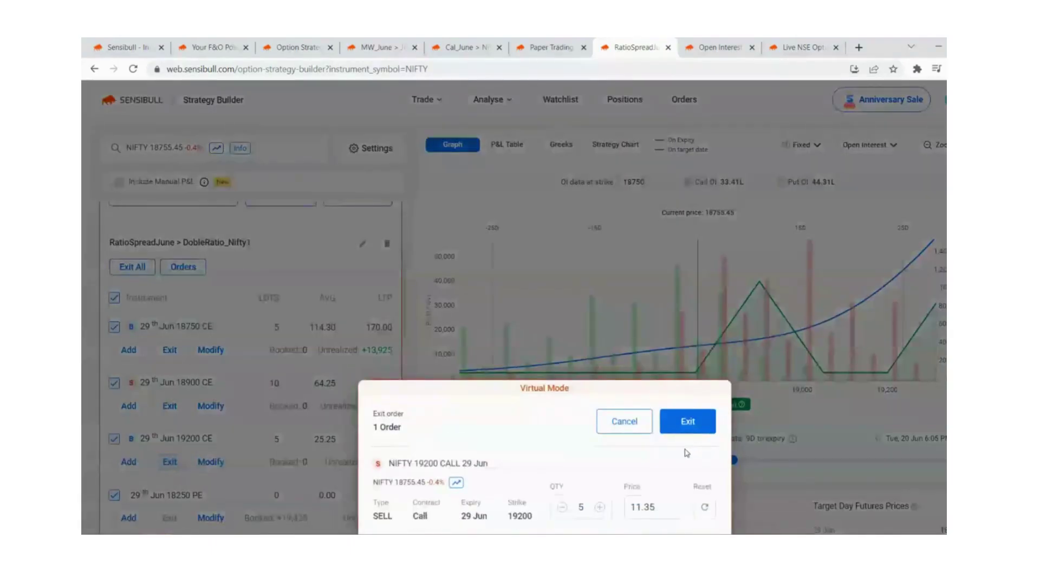
left_click(686, 422)
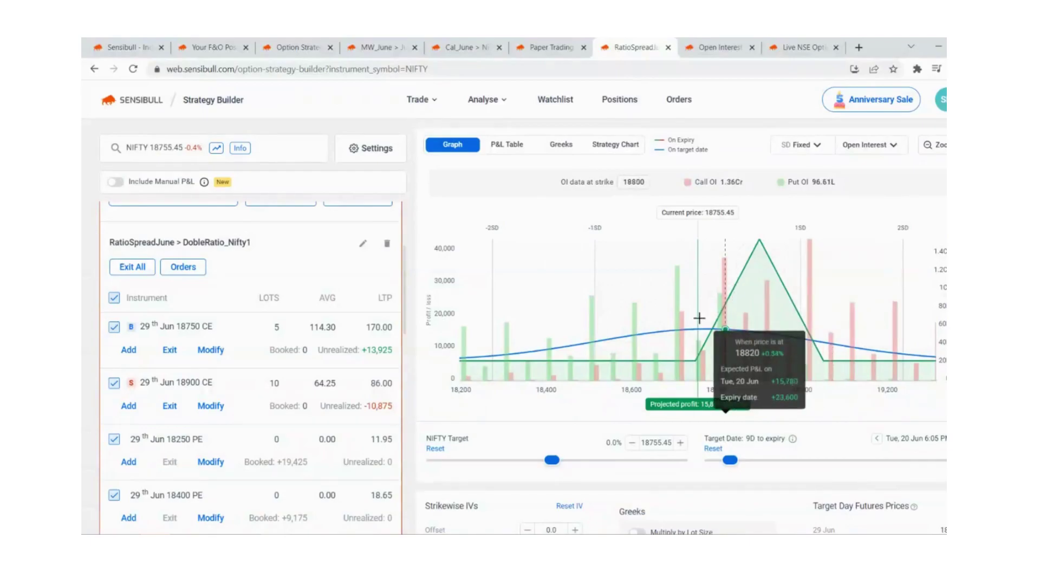
Highlight the Max profit figure, then open the pending 29 Jun 19050 CE buy of 5 lots
left_click_drag(537, 180, 576, 180)
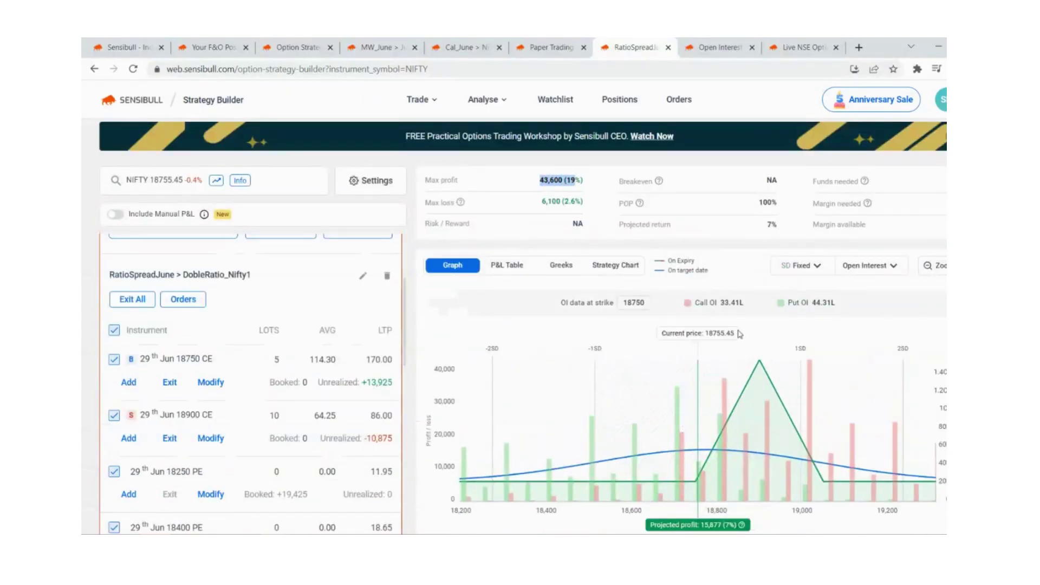
scroll(740, 334, "down", 1)
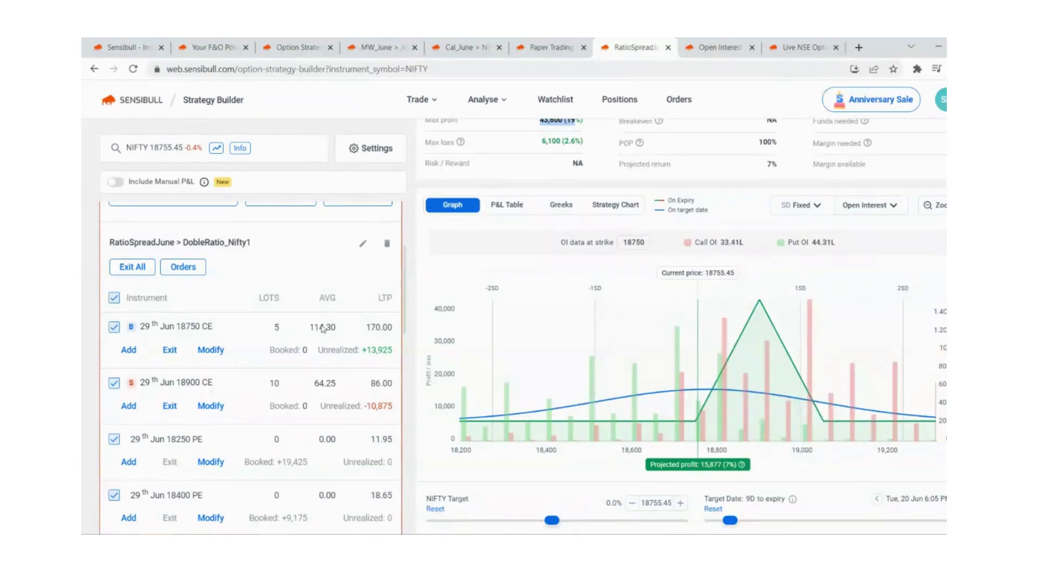
left_click(354, 340)
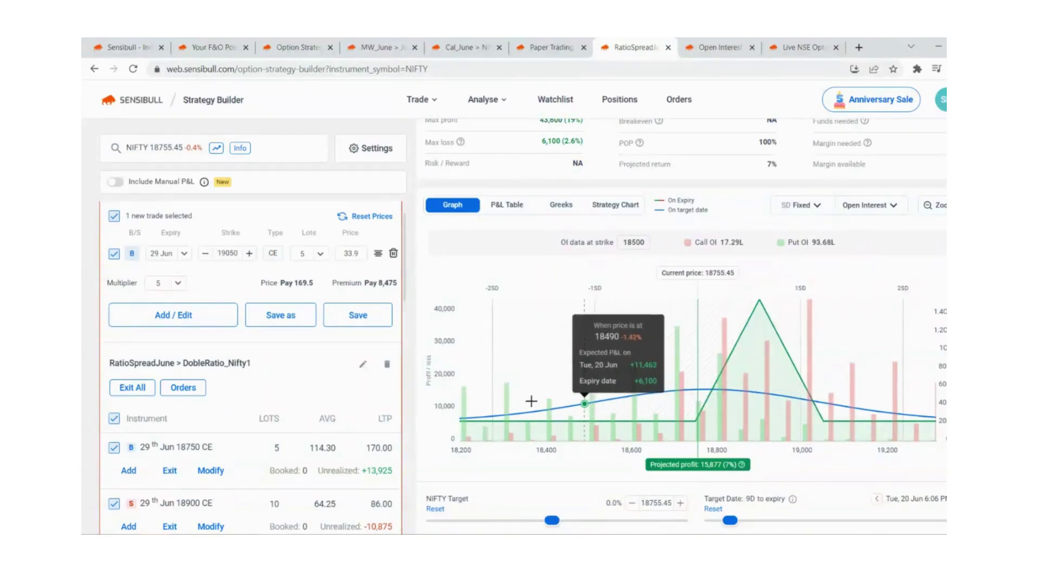
Untick the new 19050 CE trade so the payoff reverts to a max loss of -25,763
left_click(114, 254)
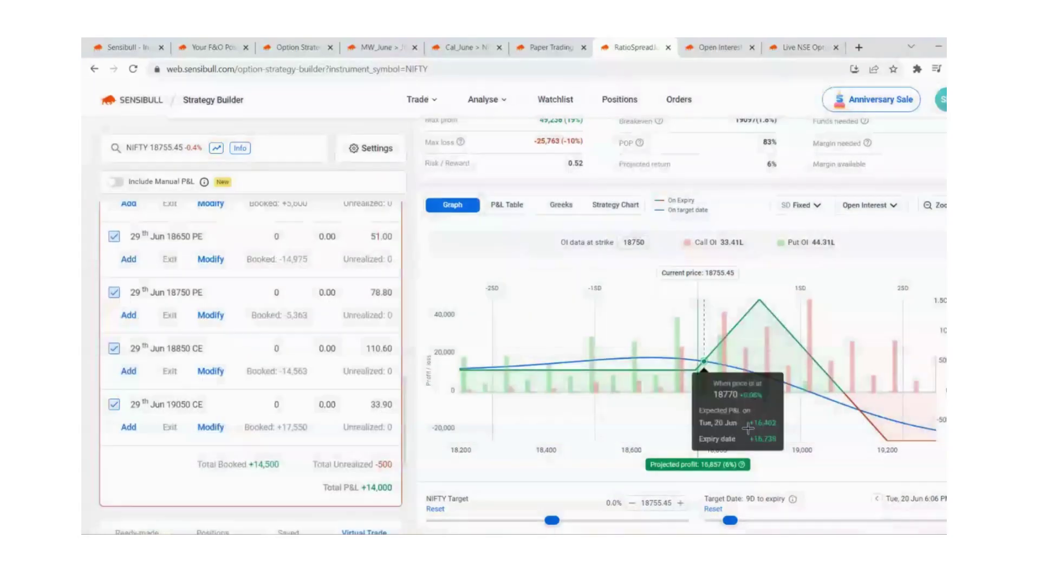
scroll(466, 417, "up", 2)
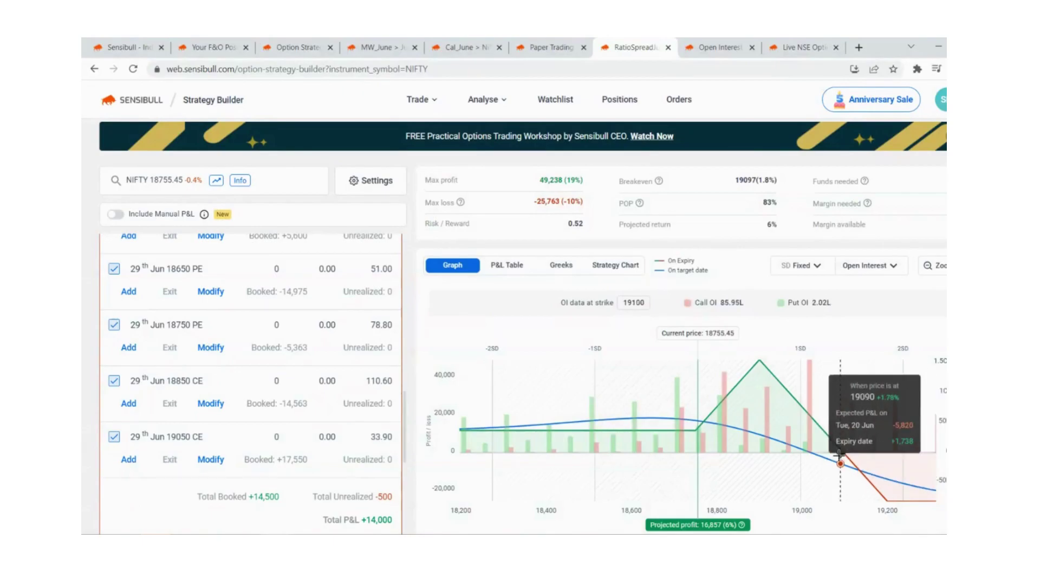
scroll(328, 392, "up", 1)
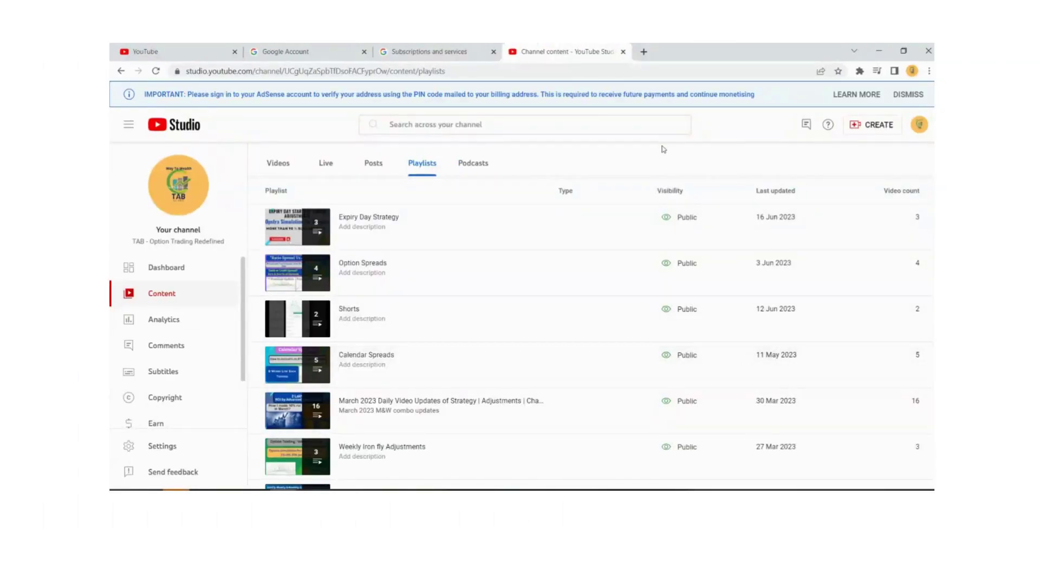
List the Expiry Day Strategy playlist's three videos, then open the Calendar Spreads playlist in a new tab
left_click(349, 227)
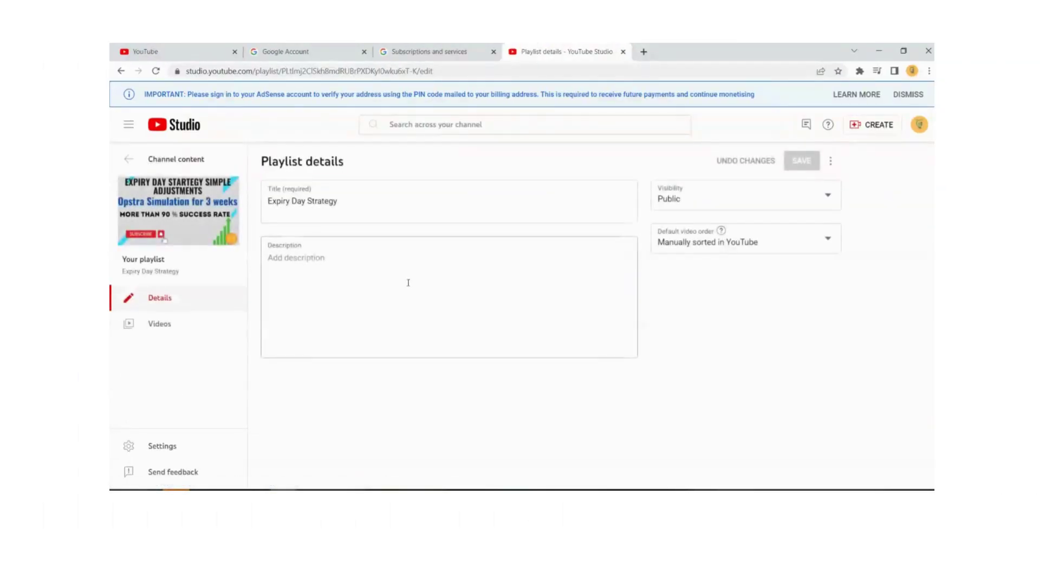
left_click(159, 325)
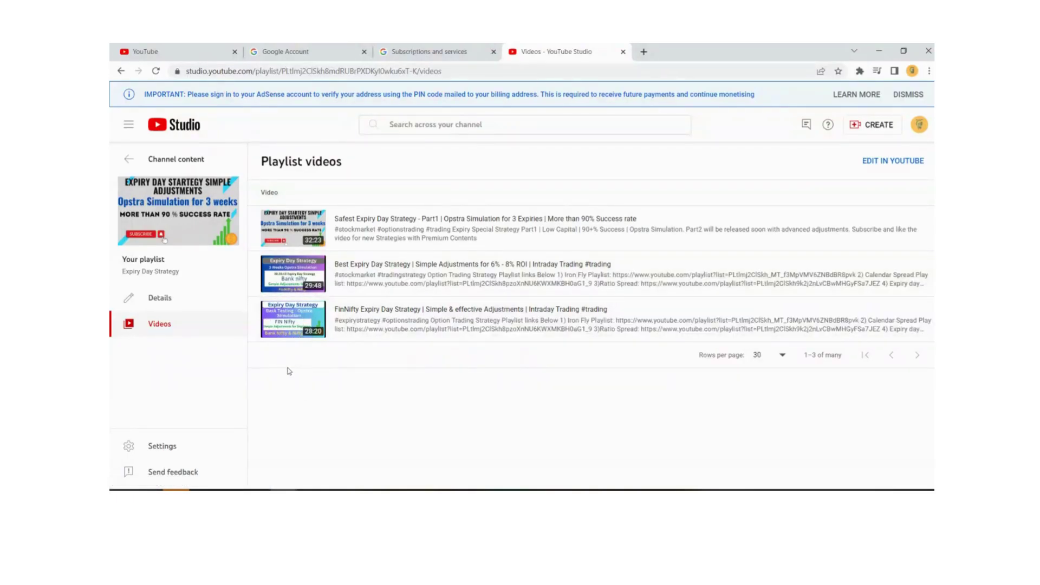
left_click(471, 284)
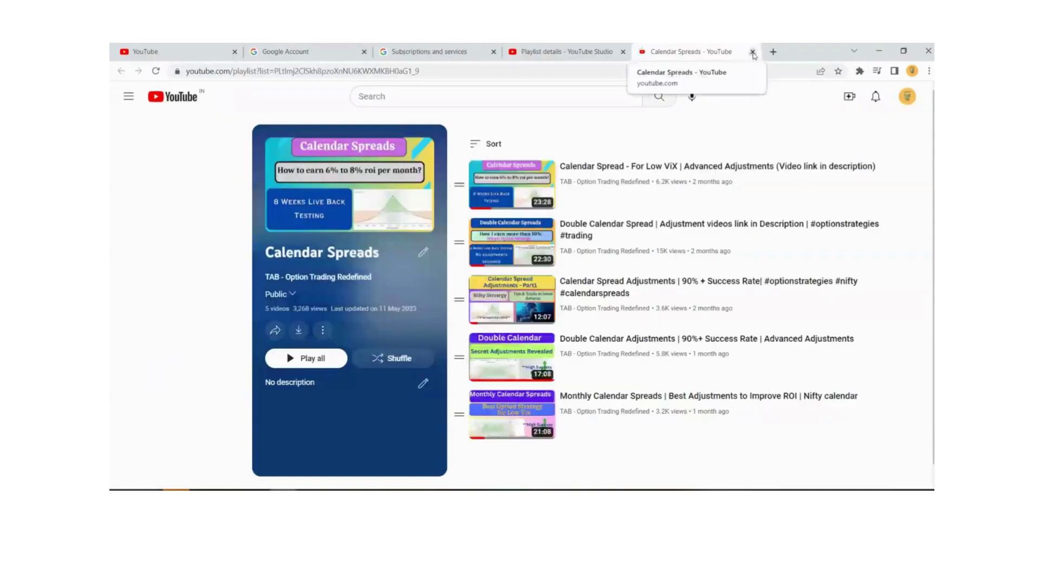